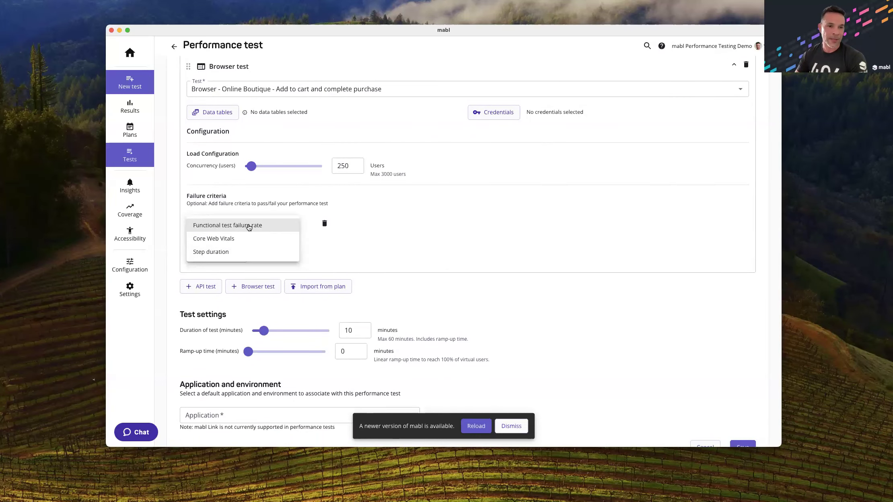
# Set the browser test's failure criterion to a functional test failure rate greater than 5%.
pyautogui.click(249, 226)
pyautogui.click(360, 226)
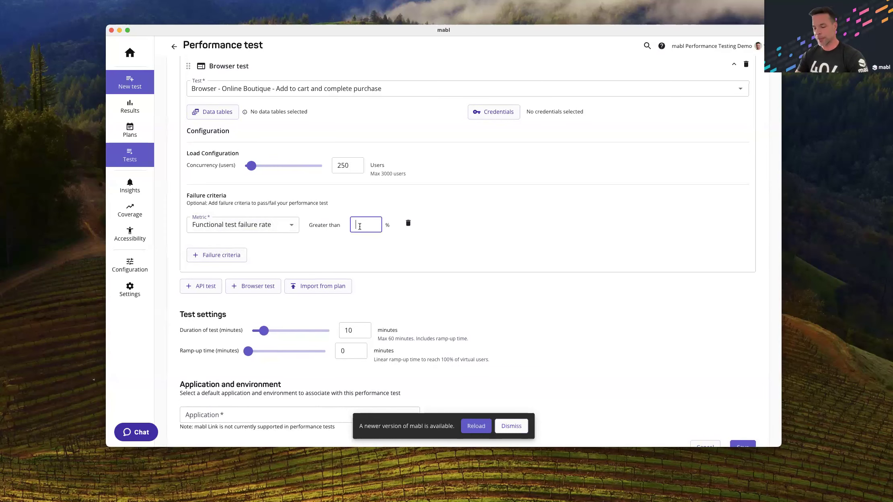
pyautogui.write('5')
pyautogui.click(373, 250)
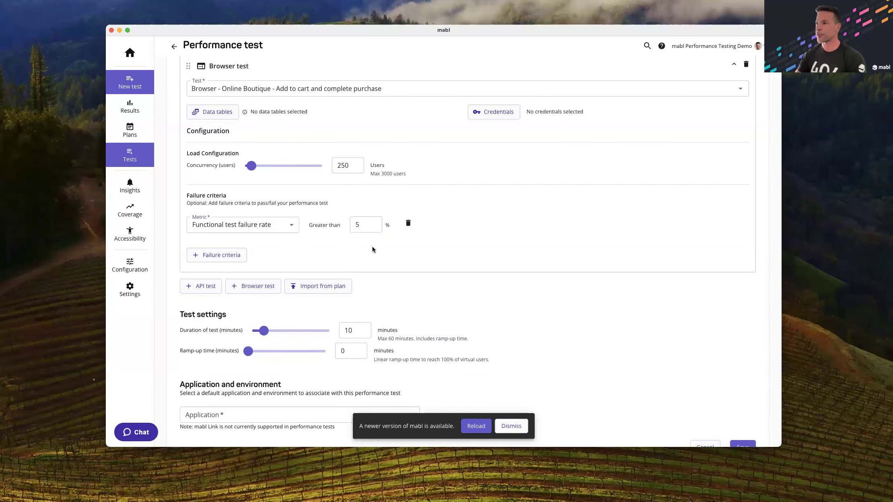
# Add a Core Web Vitals failure criterion to the browser test, aggregated at the 95th percentile.
pyautogui.click(232, 259)
pyautogui.click(235, 260)
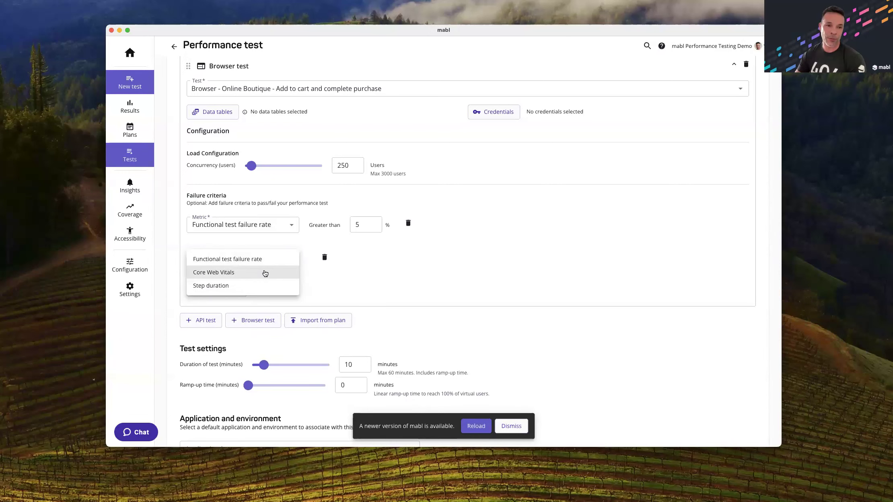
pyautogui.click(265, 274)
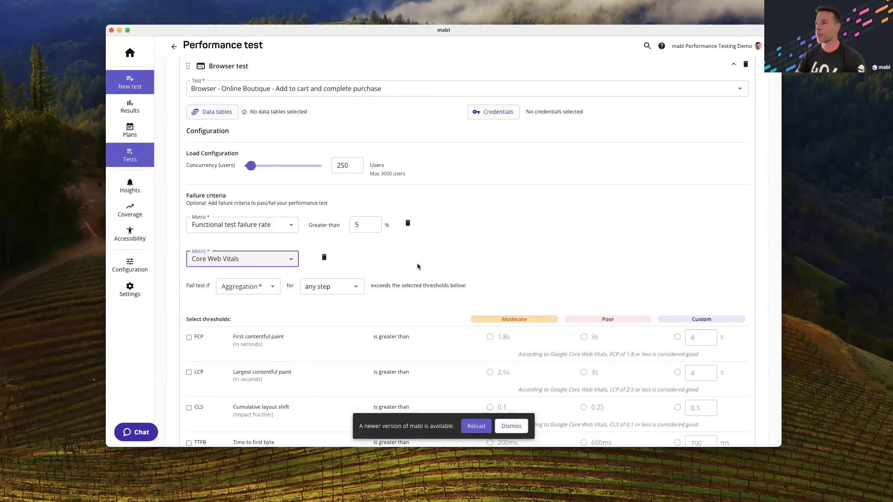
pyautogui.scroll(-1, 486, 252)
pyautogui.scroll(-5, 486, 254)
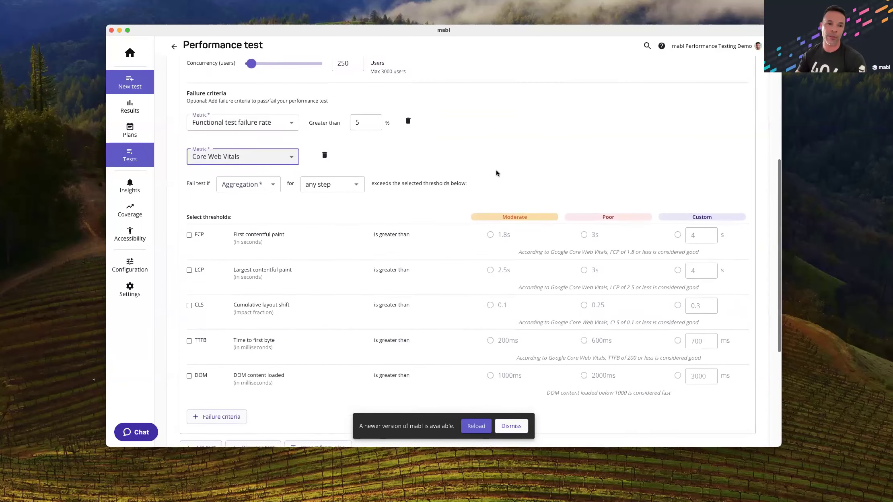
pyautogui.click(270, 115)
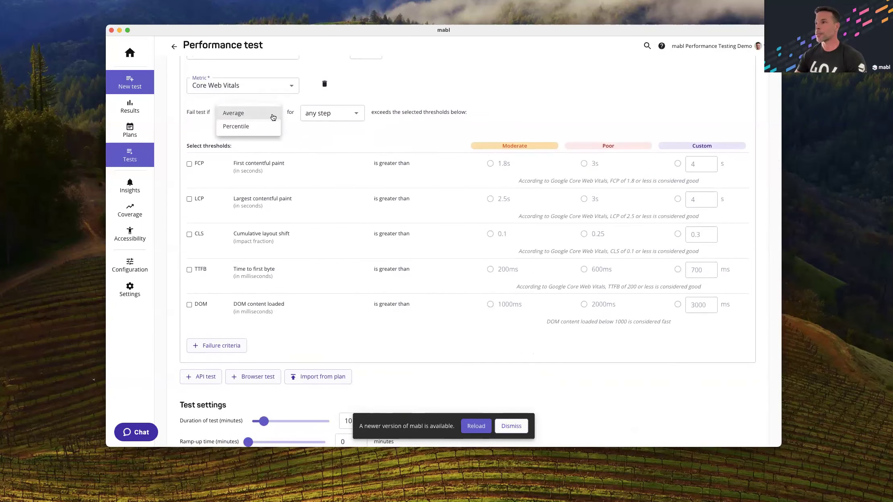
pyautogui.click(256, 126)
pyautogui.click(312, 116)
pyautogui.write('95')
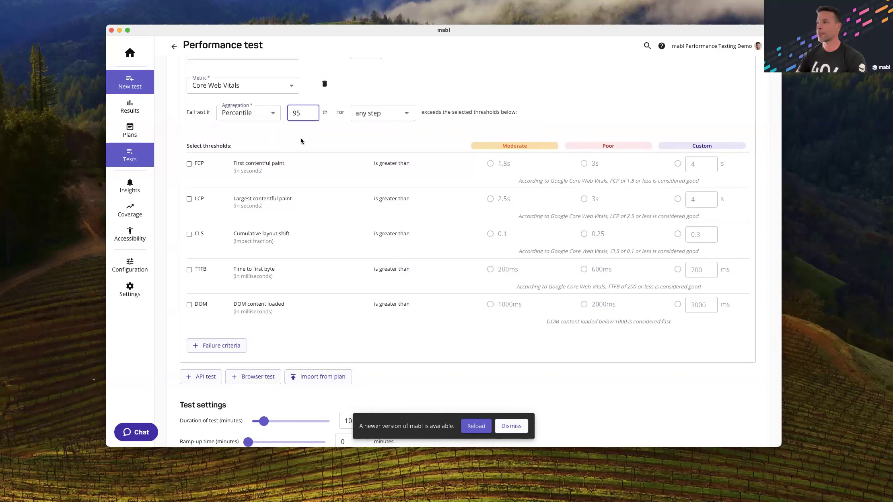
# Enable the Core Web Vitals thresholds FCP at 1.8s, TTFB at 200ms and DOM content loaded at 2000ms.
pyautogui.click(192, 166)
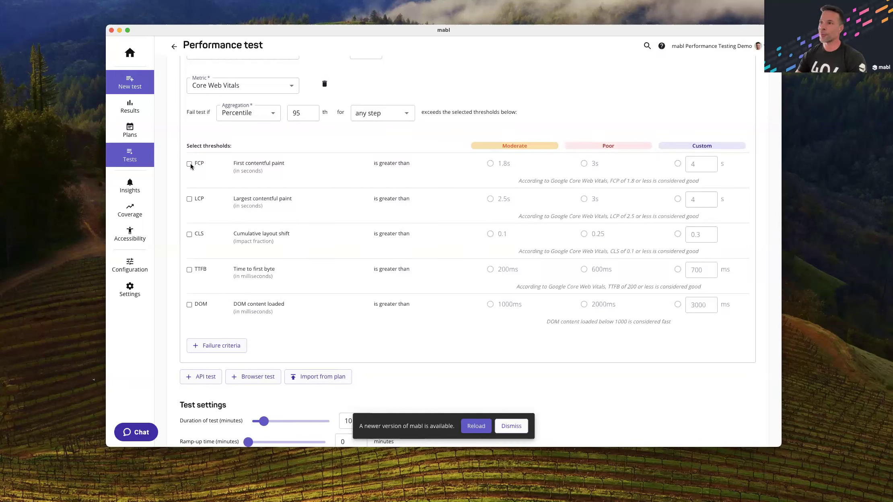
pyautogui.click(190, 164)
pyautogui.click(490, 164)
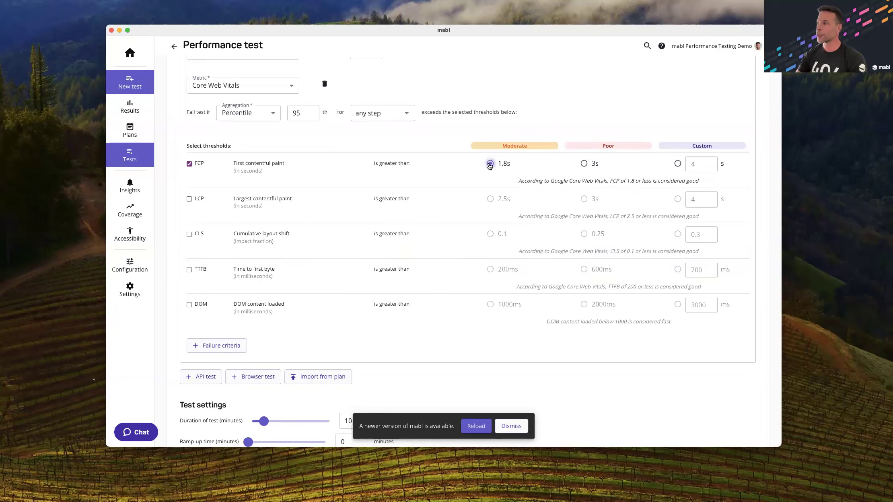
pyautogui.click(190, 270)
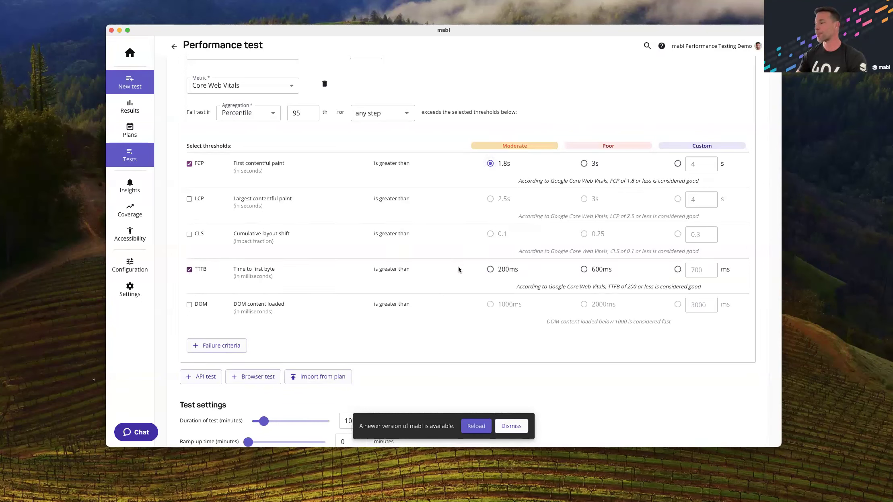
pyautogui.click(490, 270)
pyautogui.scroll(-1, 246, 258)
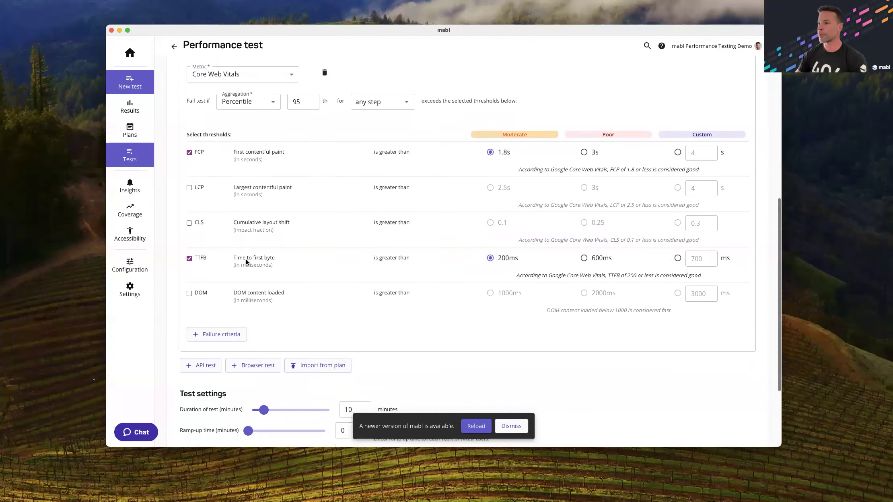
pyautogui.click(189, 283)
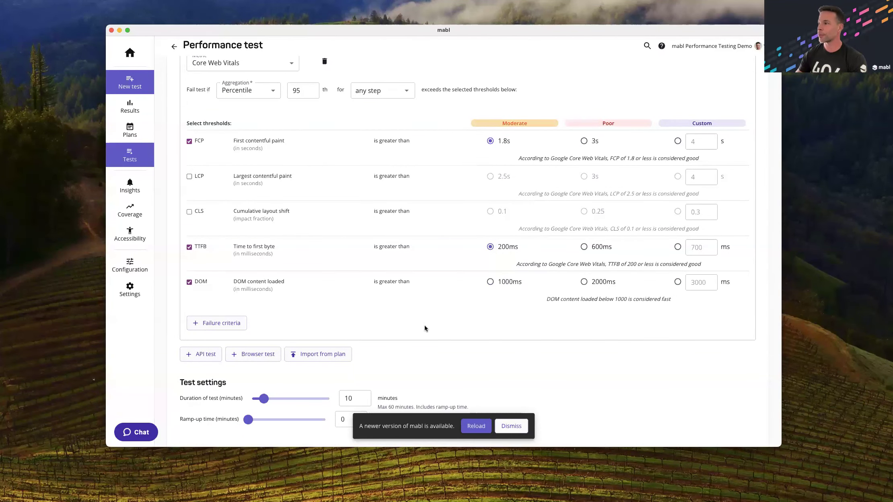
pyautogui.click(584, 282)
pyautogui.scroll(-1, 357, 334)
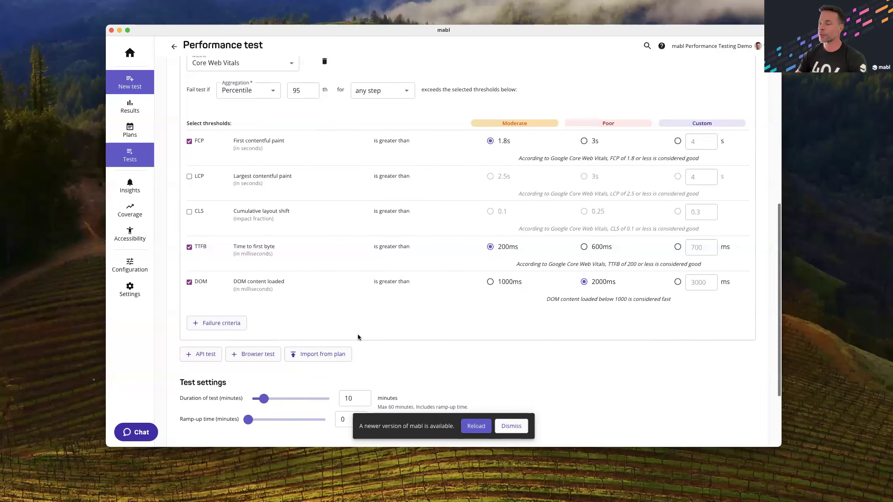
# Add a Step duration failure criterion to the browser test, aggregated at the 95th percentile.
pyautogui.click(247, 327)
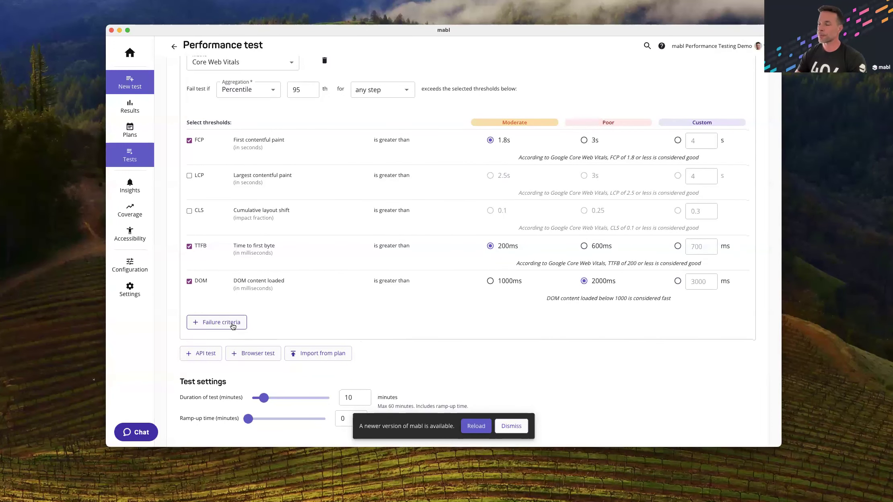
pyautogui.click(249, 297)
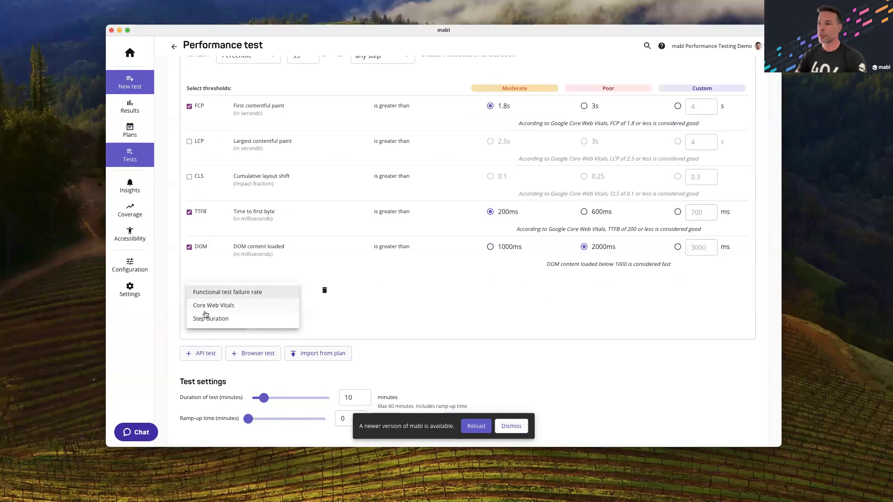
pyautogui.click(220, 318)
pyautogui.click(270, 298)
pyautogui.click(256, 309)
pyautogui.click(297, 295)
pyautogui.write('95')
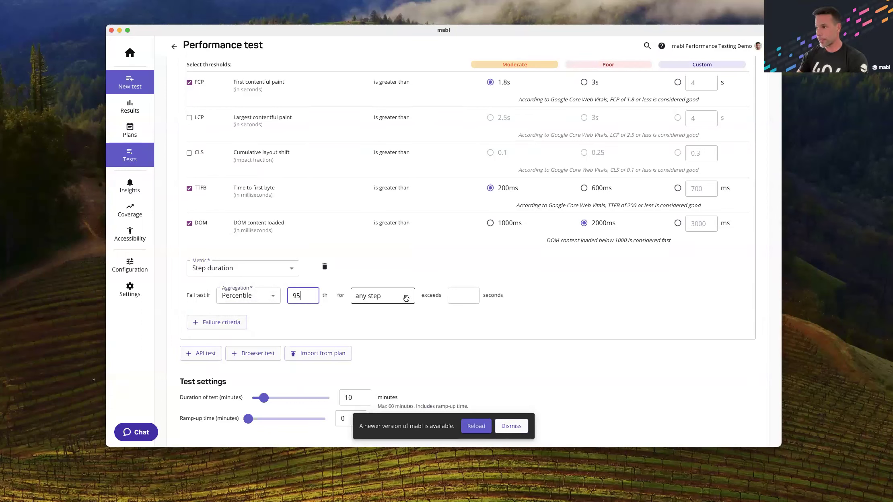
# Limit the step duration criterion to the specific step that clicks the "Add To Cart" button, exceeding 1 second.
pyautogui.click(387, 296)
pyautogui.click(379, 331)
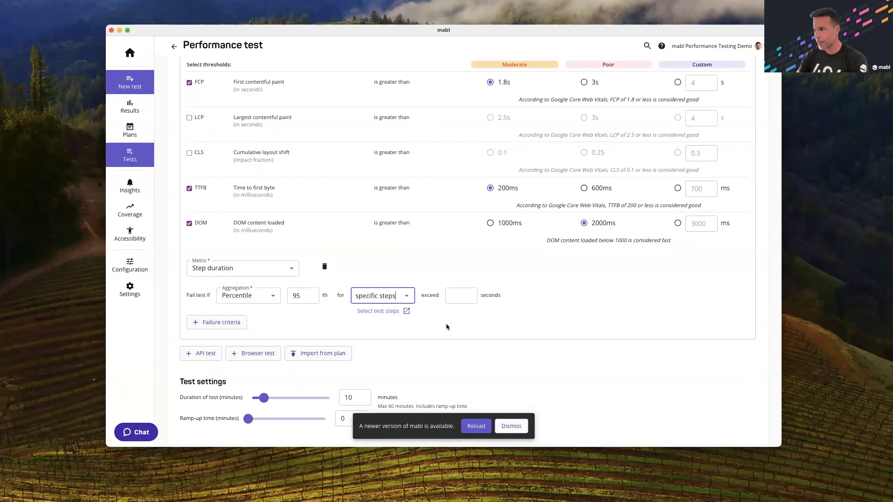
pyautogui.click(388, 311)
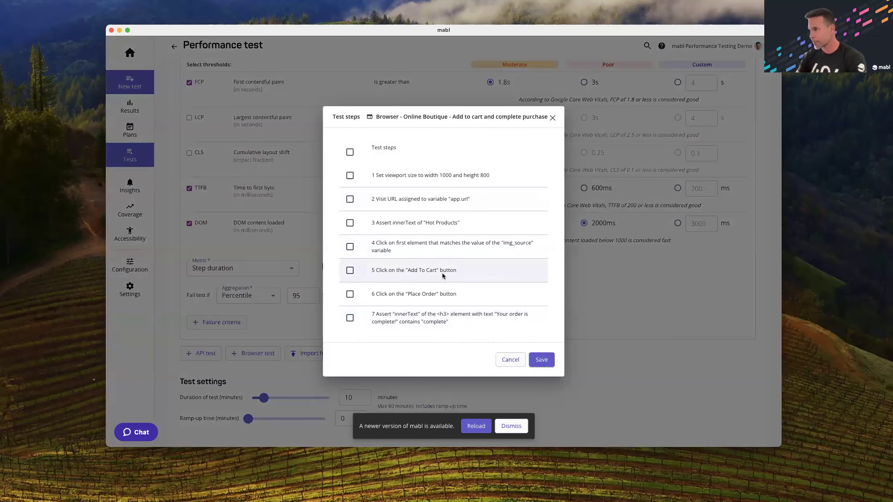
pyautogui.click(349, 270)
pyautogui.click(541, 359)
pyautogui.click(463, 294)
pyautogui.write('1')
pyautogui.click(487, 329)
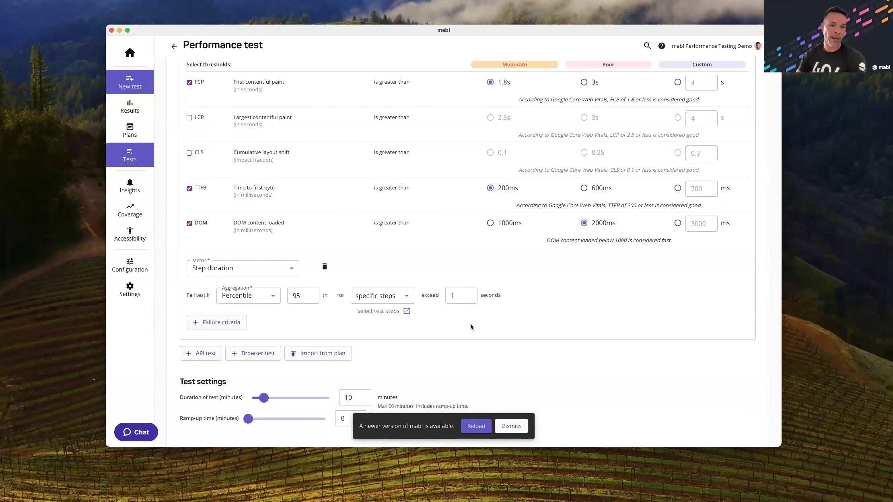
# Add the API test "API - Online Boutique - Get catalog images" with a concurrency of 1000 users.
pyautogui.scroll(-5, 470, 324)
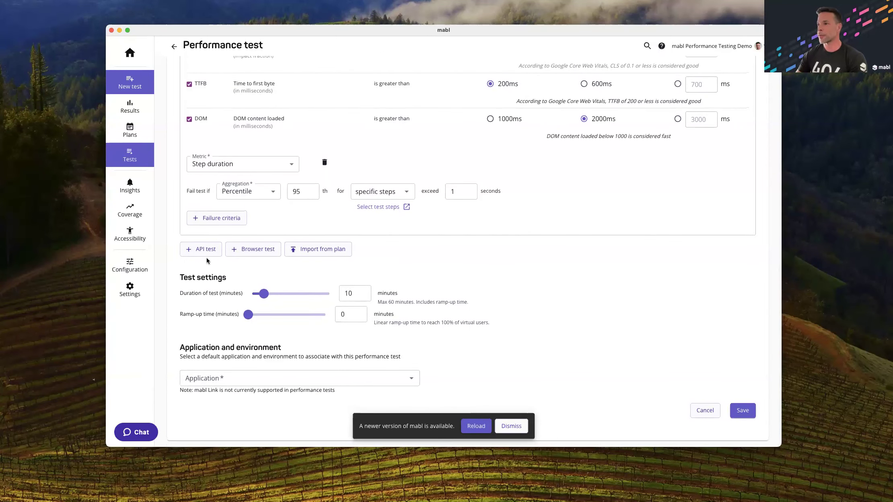
pyautogui.click(206, 251)
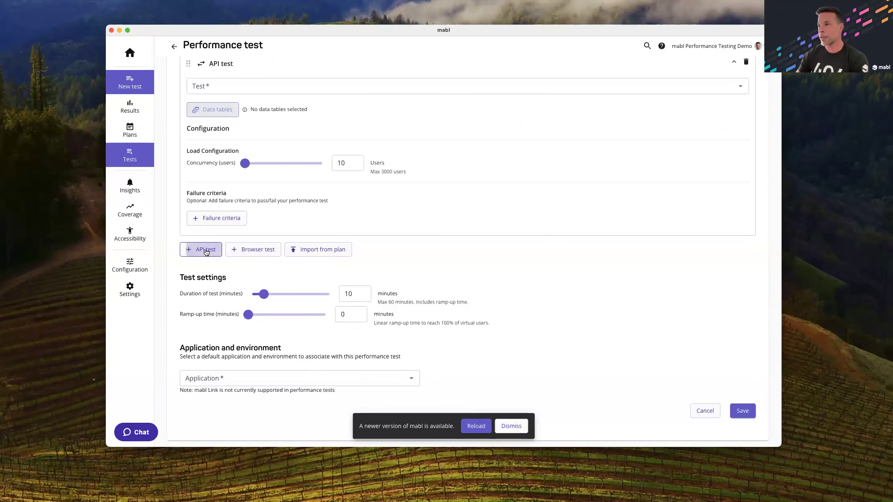
pyautogui.scroll(2, 445, 257)
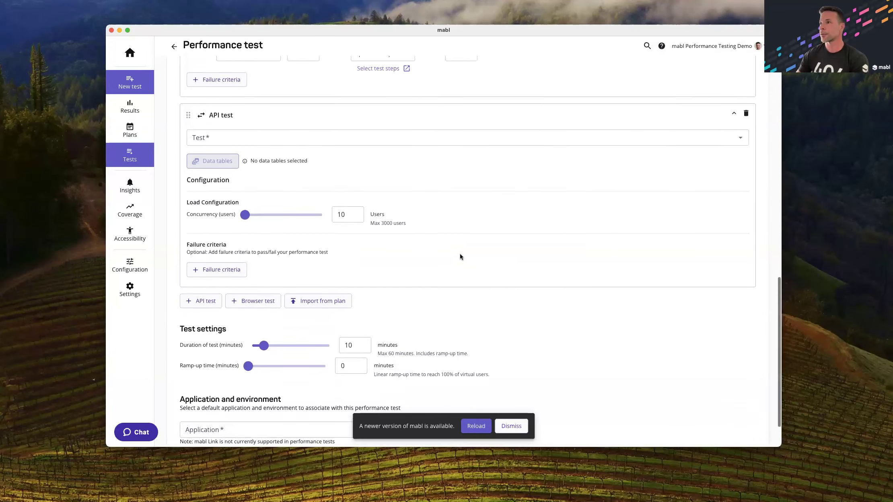
pyautogui.click(320, 139)
pyautogui.click(265, 157)
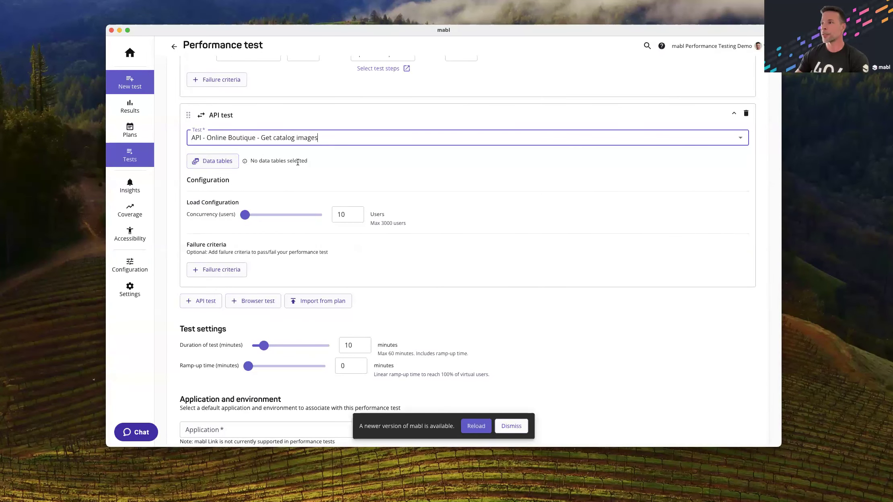
pyautogui.click(358, 215)
pyautogui.write('00')
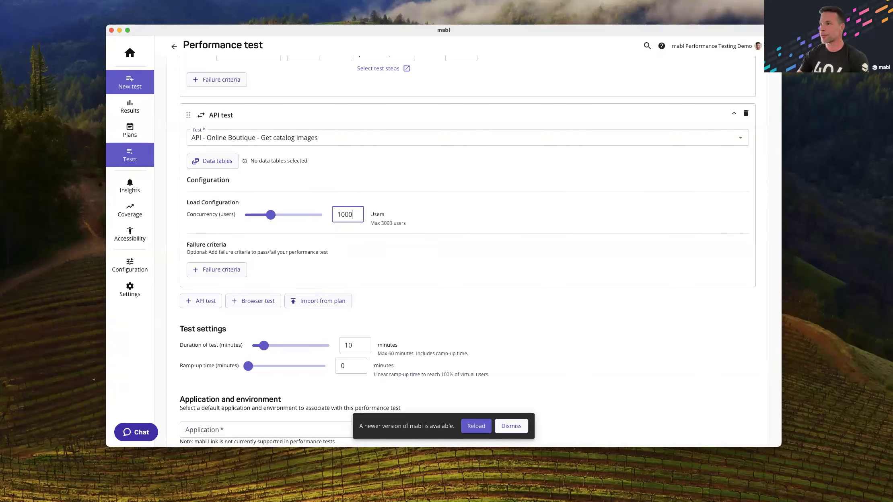
# Add a Response time failure criterion to the API test: 95th percentile greater than 200 ms.
pyautogui.click(226, 269)
pyautogui.click(265, 239)
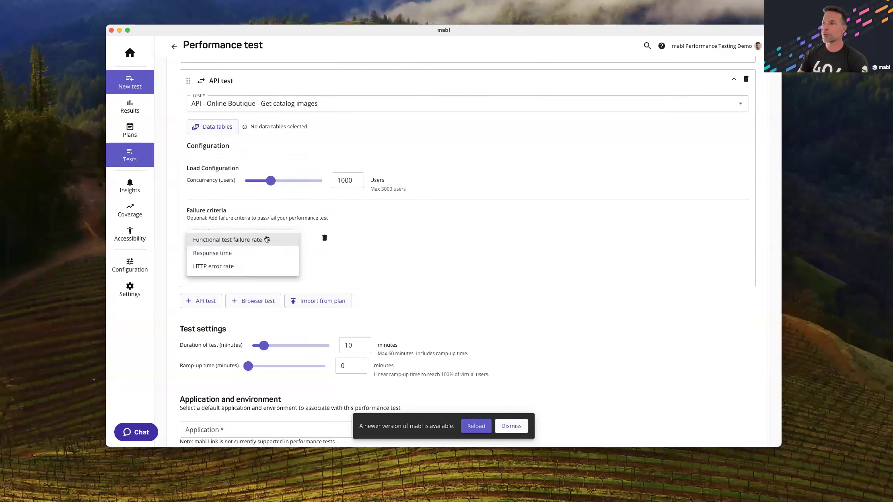
pyautogui.click(242, 252)
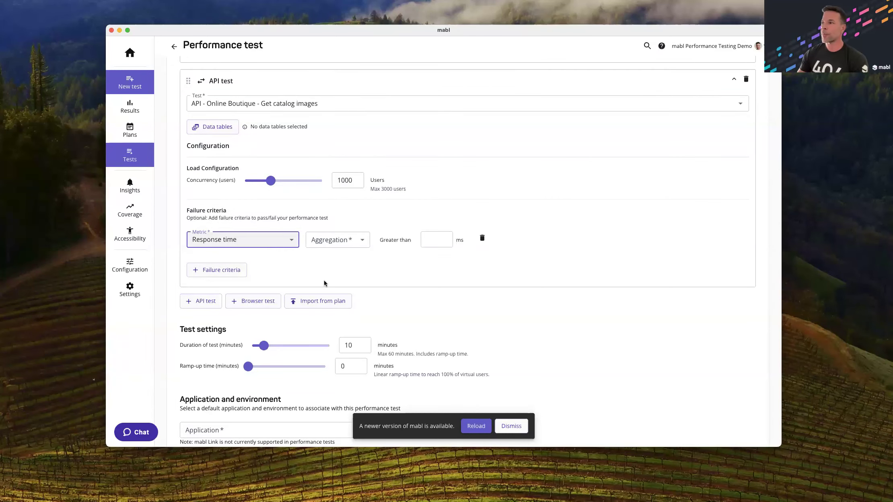
pyautogui.click(352, 243)
pyautogui.click(351, 254)
pyautogui.click(390, 241)
pyautogui.write('9')
pyautogui.click(495, 240)
pyautogui.write('200')
pyautogui.click(221, 281)
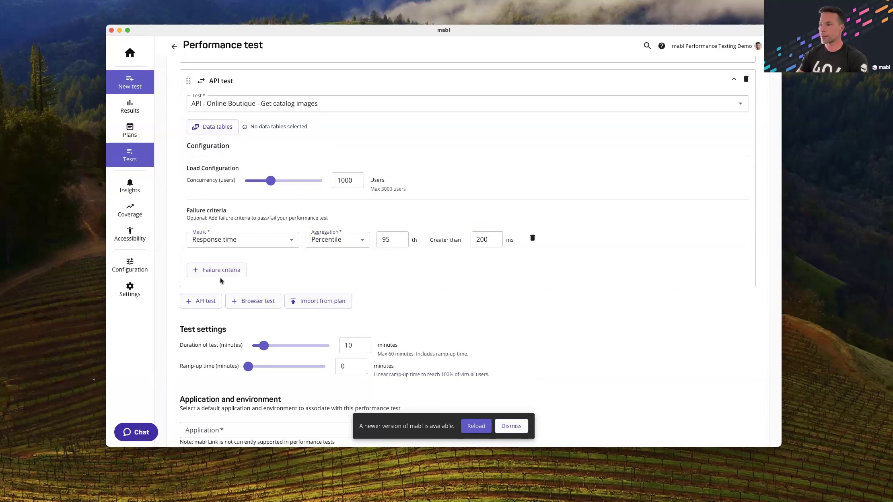
# Add an HTTP error rate failure criterion greater than 5% to the API test.
pyautogui.click(218, 270)
pyautogui.click(246, 240)
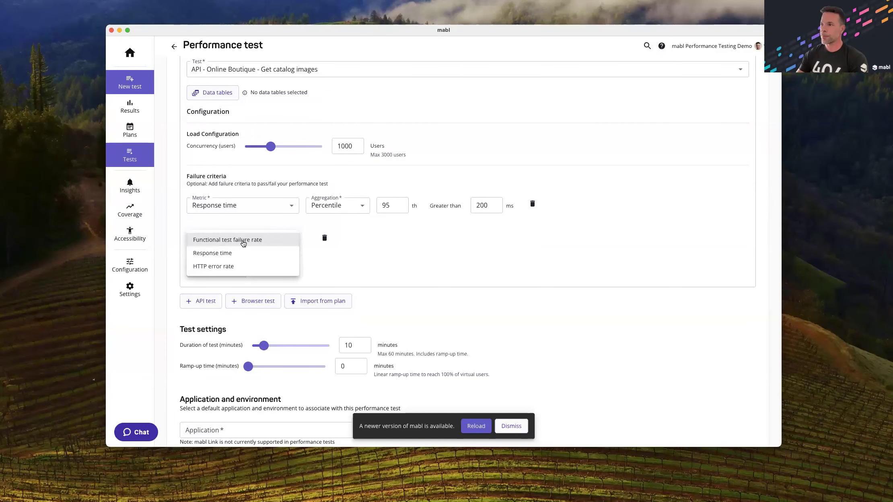
pyautogui.click(240, 267)
pyautogui.click(364, 215)
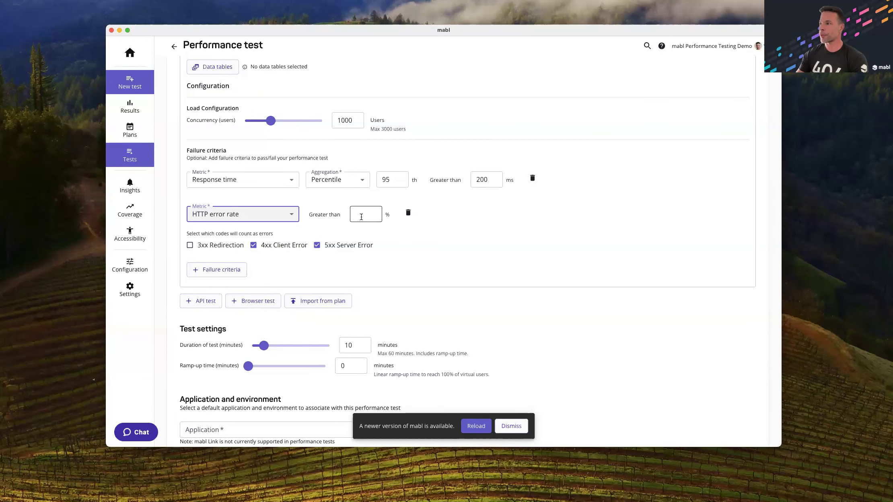
pyautogui.click(498, 279)
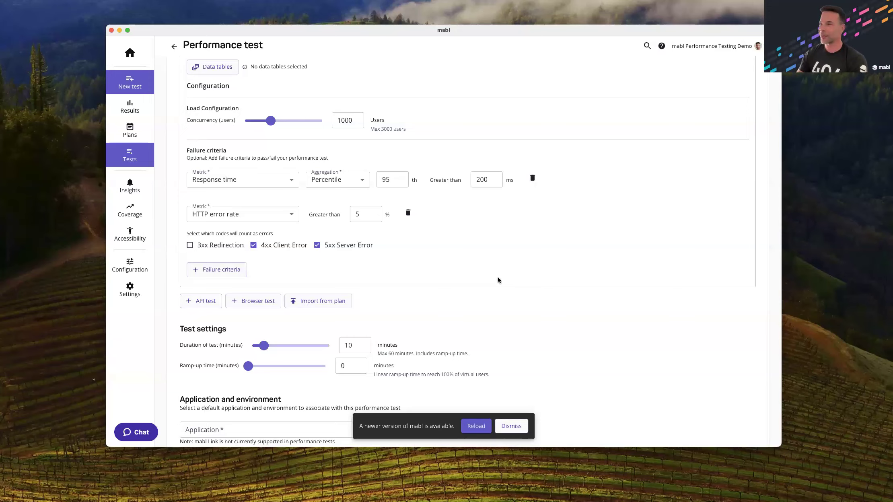
# Set the test duration to 60 minutes and the ramp-up time to 10 minutes.
pyautogui.scroll(-3, 497, 277)
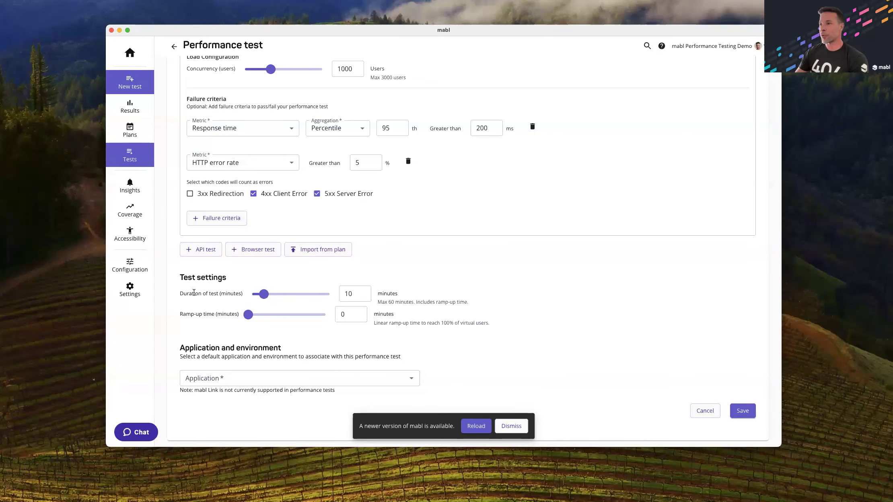
pyautogui.click(353, 295)
pyautogui.doubleClick(353, 295)
pyautogui.write('60')
pyautogui.press('Tab')
pyautogui.press('Tab')
pyautogui.write('10')
pyautogui.click(581, 284)
pyautogui.click(376, 382)
pyautogui.click(327, 397)
pyautogui.scroll(-2, 483, 381)
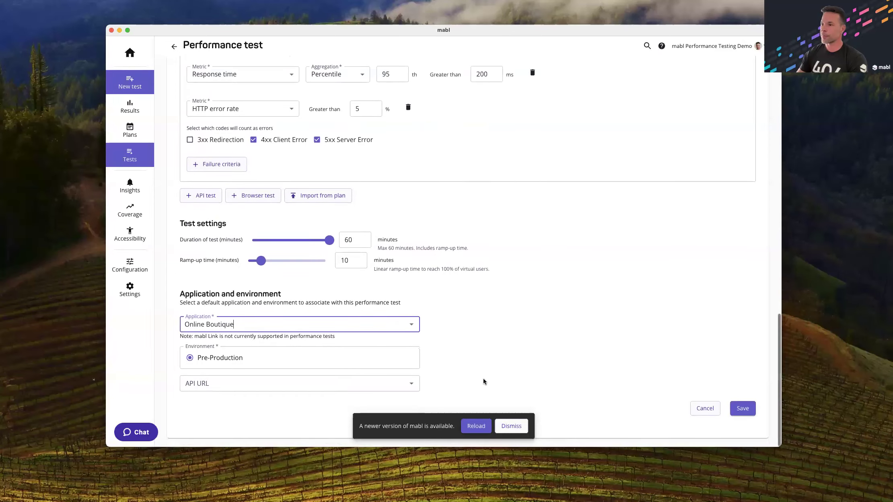
pyautogui.click(311, 385)
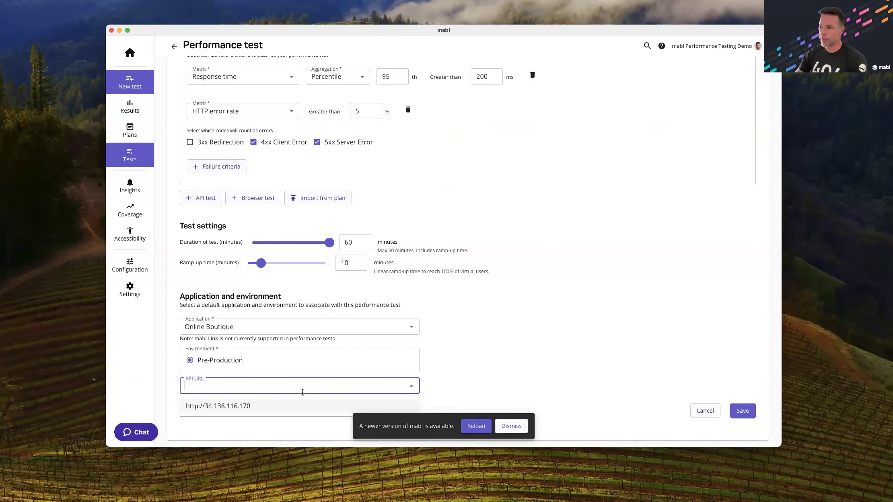
pyautogui.click(285, 404)
pyautogui.scroll(-1, 541, 351)
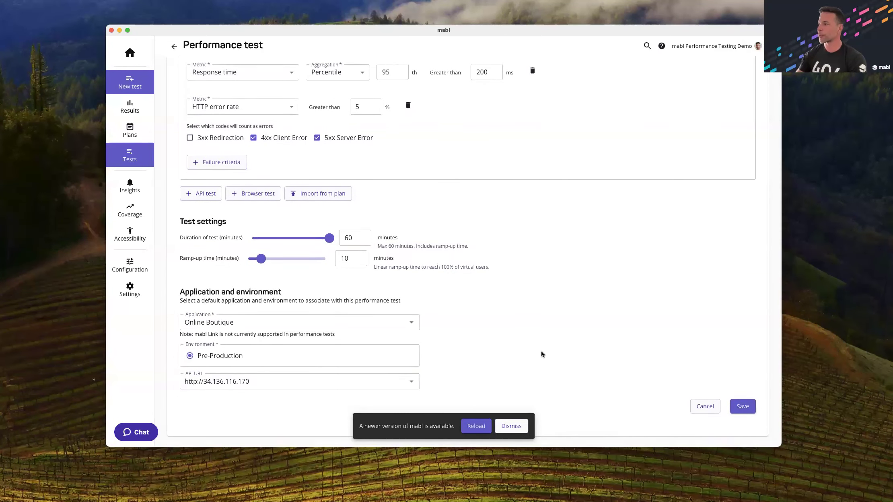
pyautogui.click(743, 407)
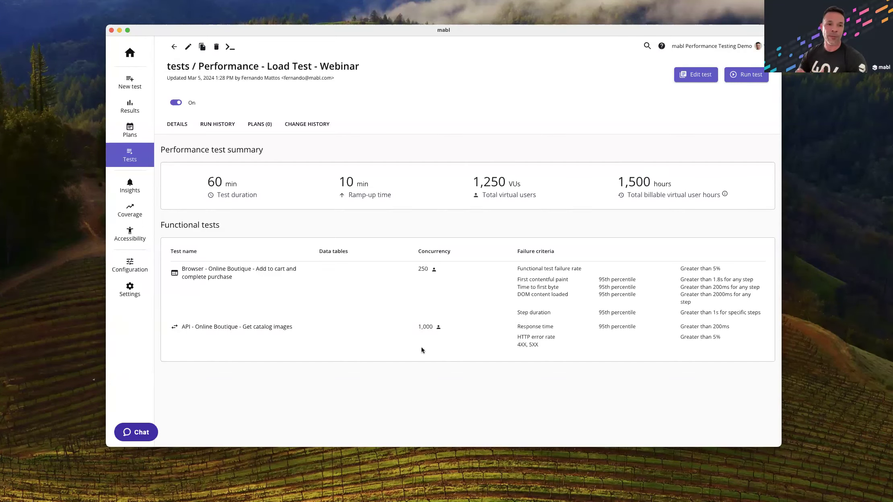
# Check the load test's ad hoc cloud run settings without starting a run, and view the performance test results list.
pyautogui.click(748, 77)
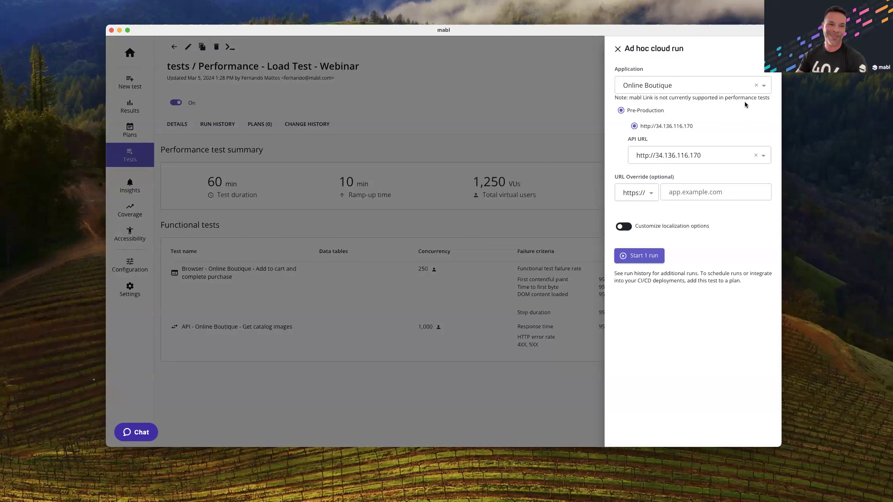
pyautogui.click(618, 49)
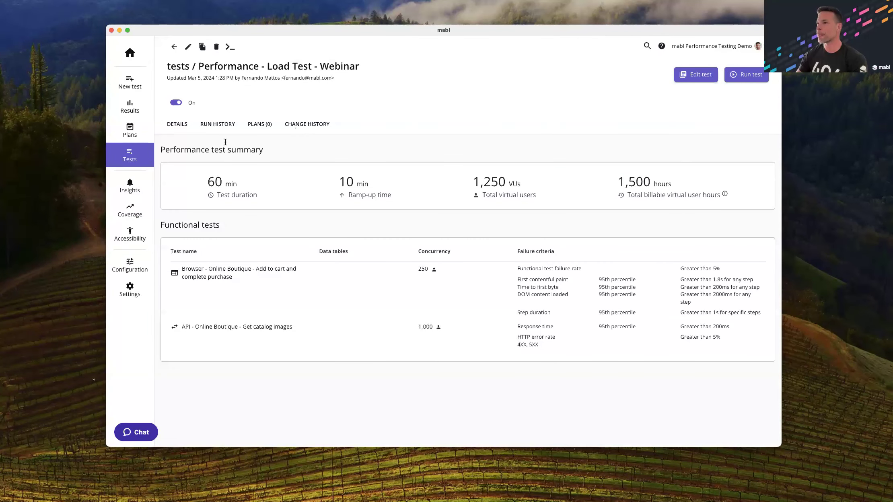
pyautogui.click(129, 108)
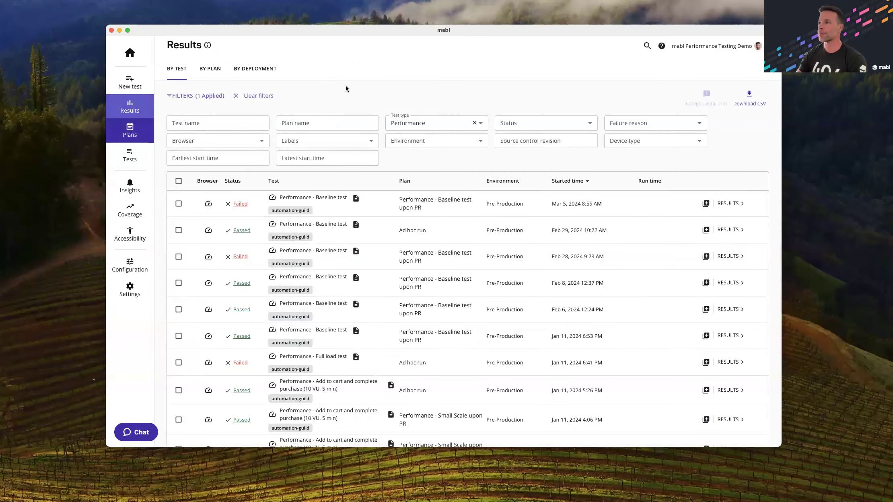
# Filter the list of tests to the Performance test type.
pyautogui.click(141, 159)
pyautogui.click(430, 147)
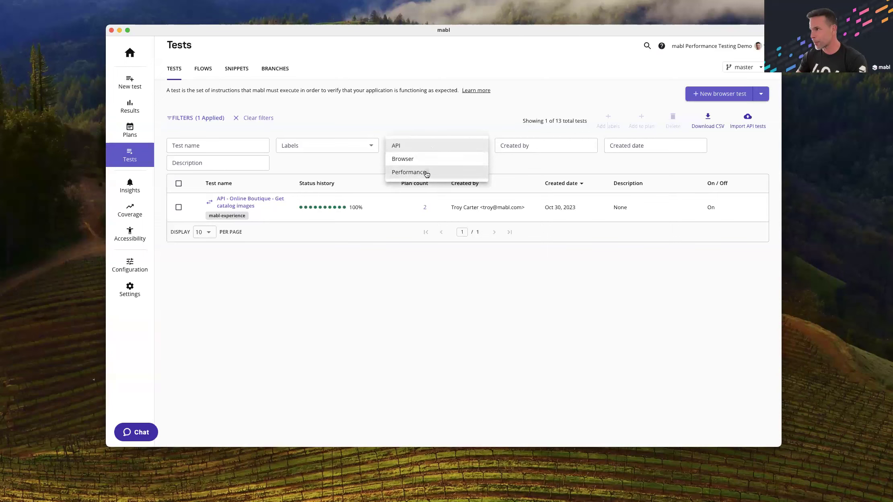
pyautogui.click(427, 173)
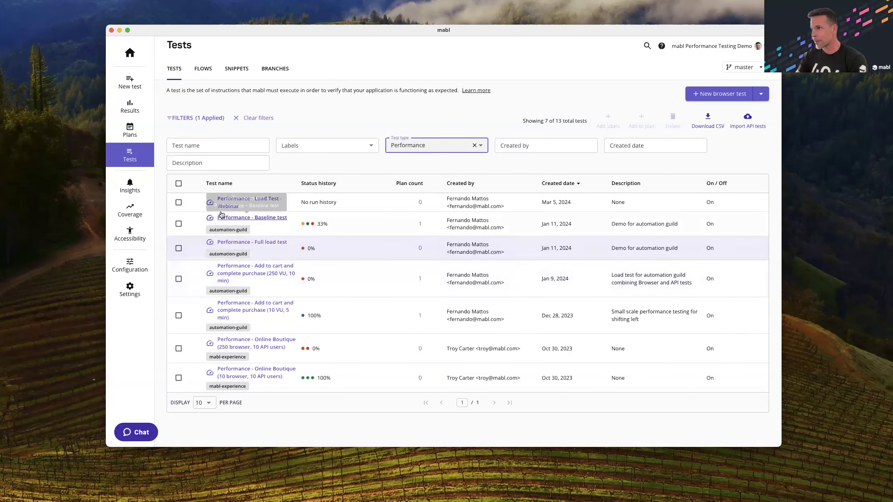
# Open the Mar 5, 2024 8:55 AM run from the Performance - Baseline test's history and view its chart in local and elapsed time.
pyautogui.click(262, 218)
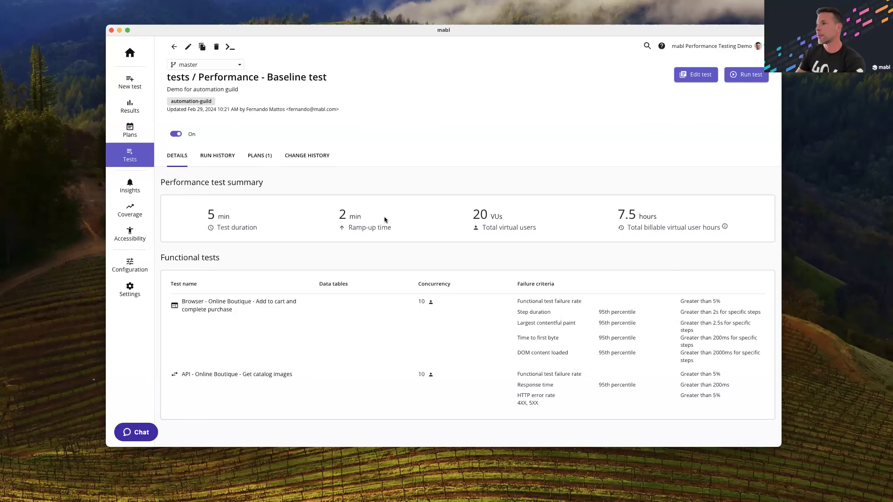
pyautogui.click(208, 157)
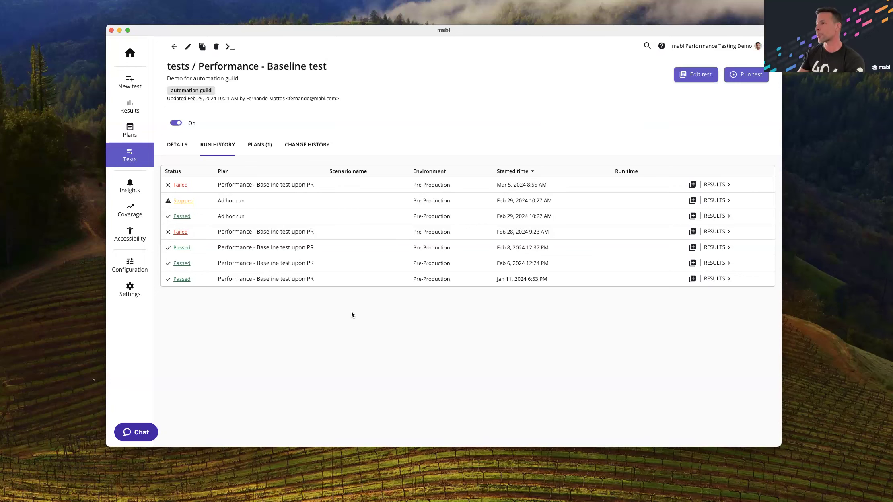
pyautogui.click(715, 185)
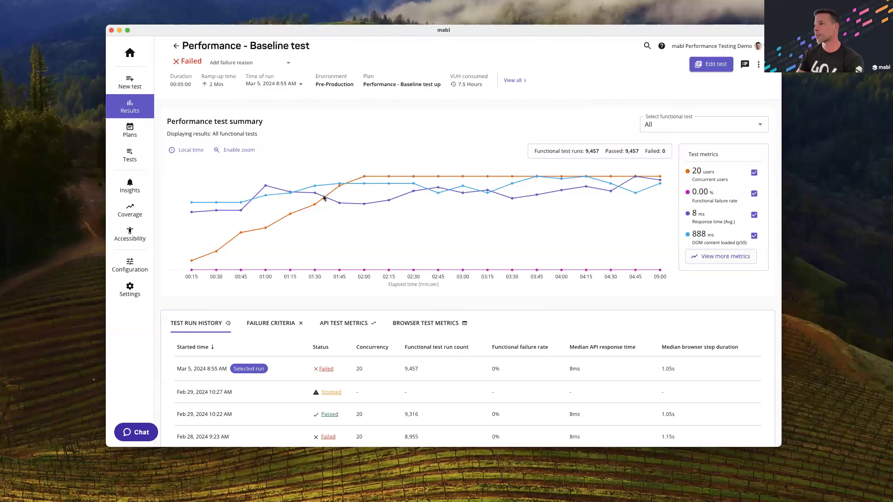
pyautogui.click(193, 150)
pyautogui.click(194, 151)
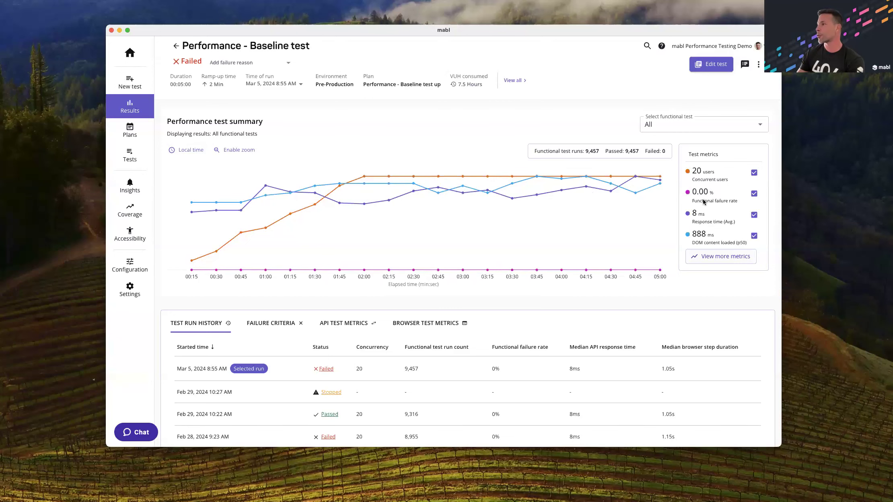
# Replace Functional failure rate and Response time with First contentful paint and Time to first byte in the summary chart's metrics.
pyautogui.click(715, 255)
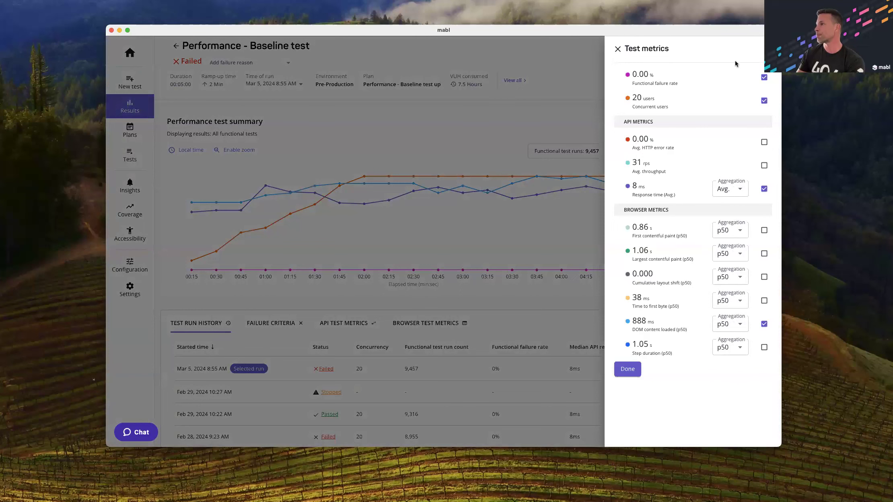
pyautogui.click(764, 77)
pyautogui.click(765, 189)
pyautogui.click(764, 231)
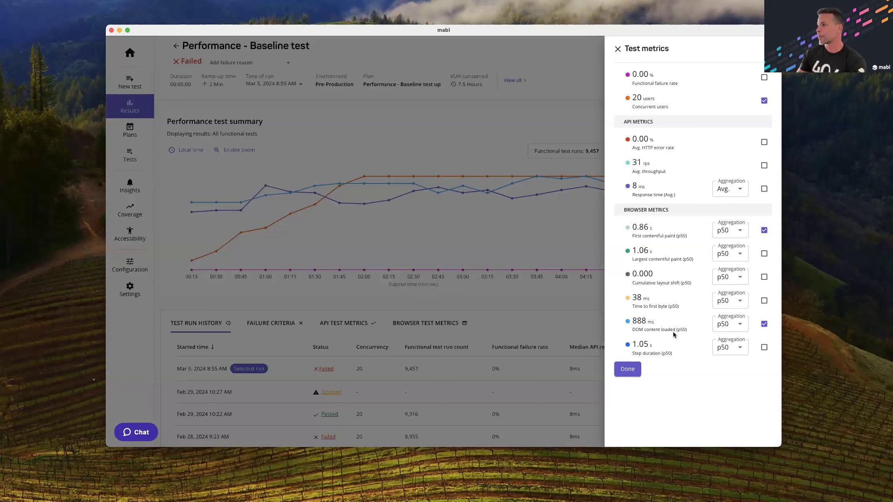
pyautogui.click(764, 300)
pyautogui.click(631, 371)
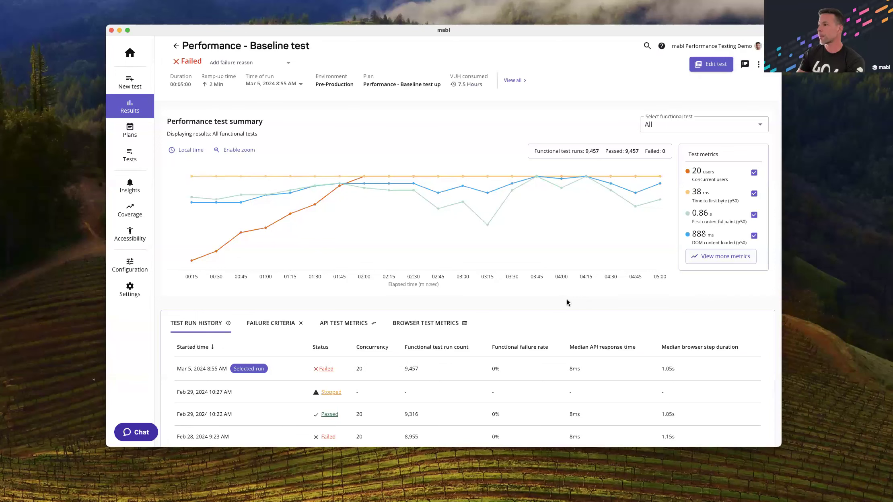
# Examine the failure criteria results of the Add to cart and complete purchase browser test.
pyautogui.scroll(-5, 567, 303)
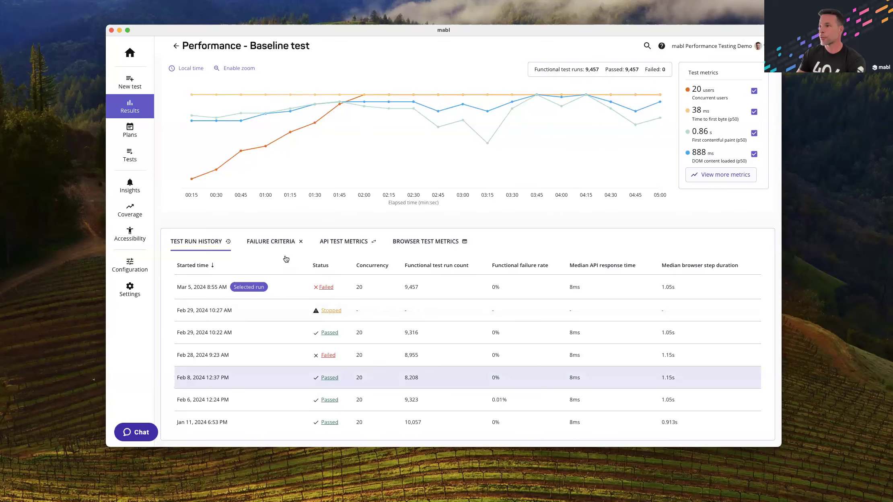
pyautogui.click(273, 241)
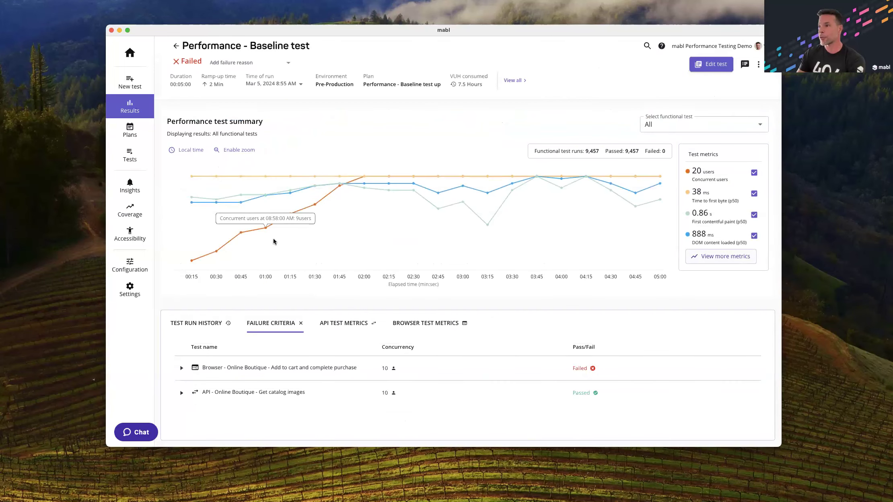
pyautogui.click(180, 369)
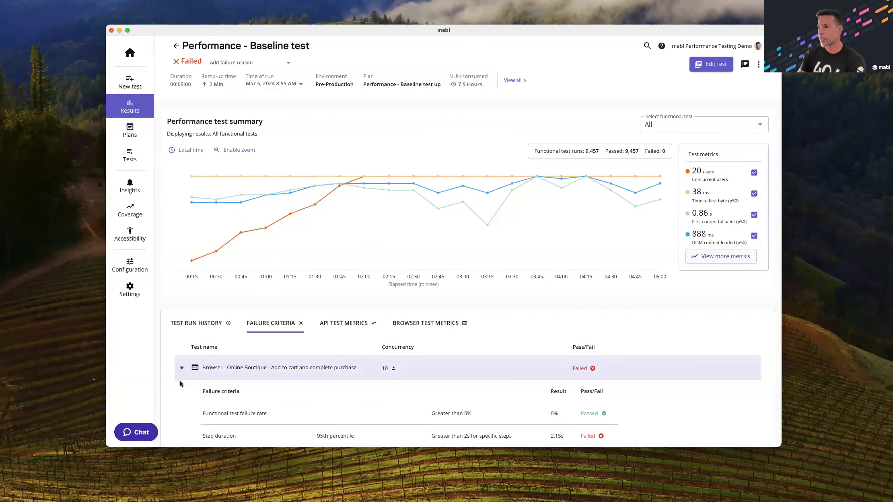
pyautogui.scroll(-3, 180, 382)
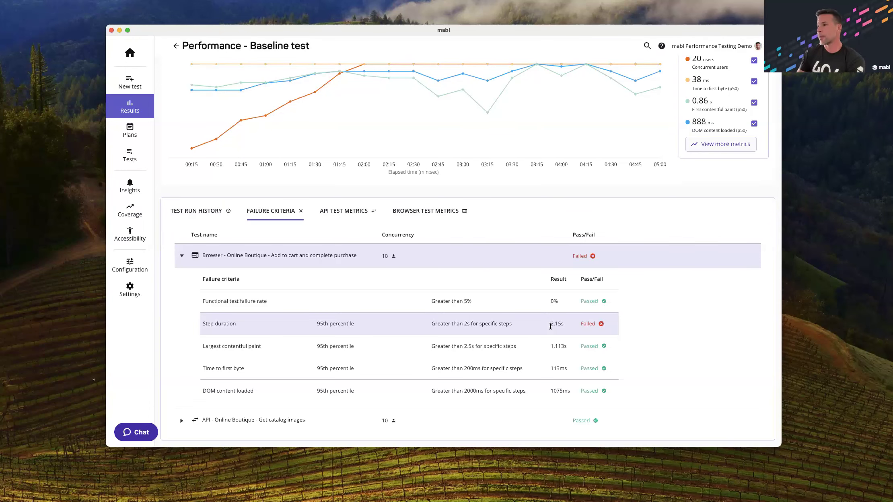
# Examine the API test metrics for the product image endpoint, including the request and response details of the first 200 OK sample.
pyautogui.click(349, 212)
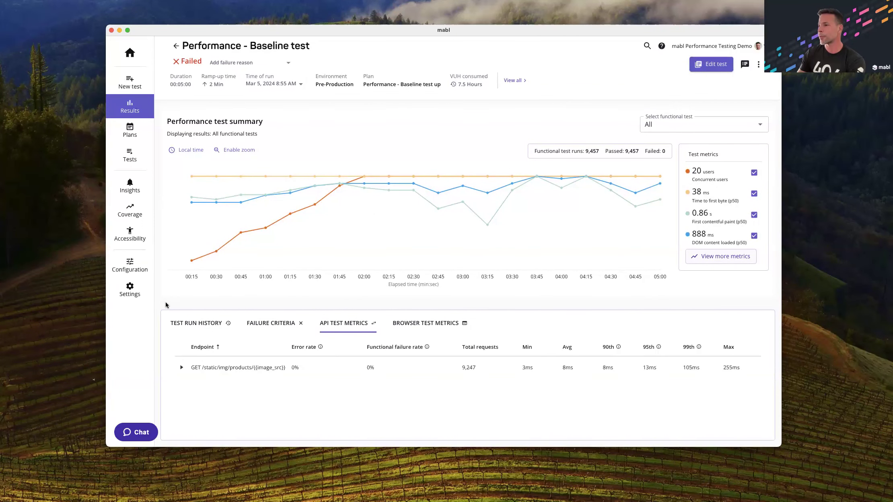
pyautogui.click(180, 368)
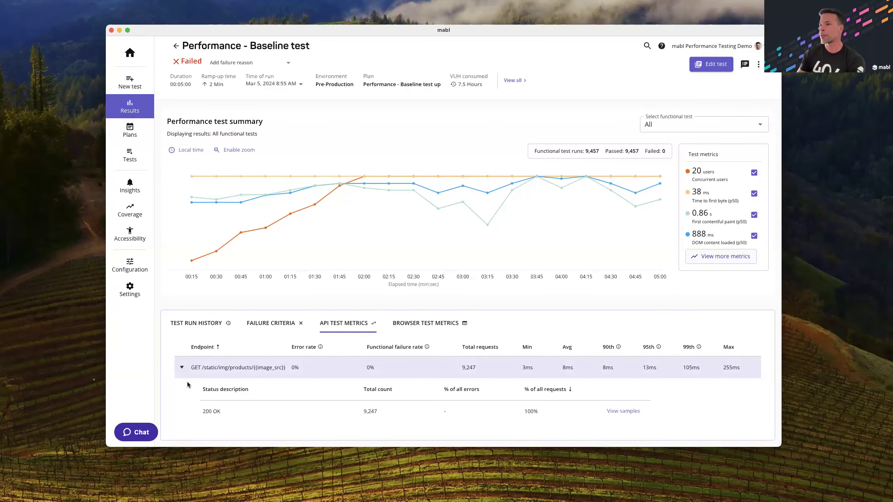
pyautogui.scroll(-1, 422, 416)
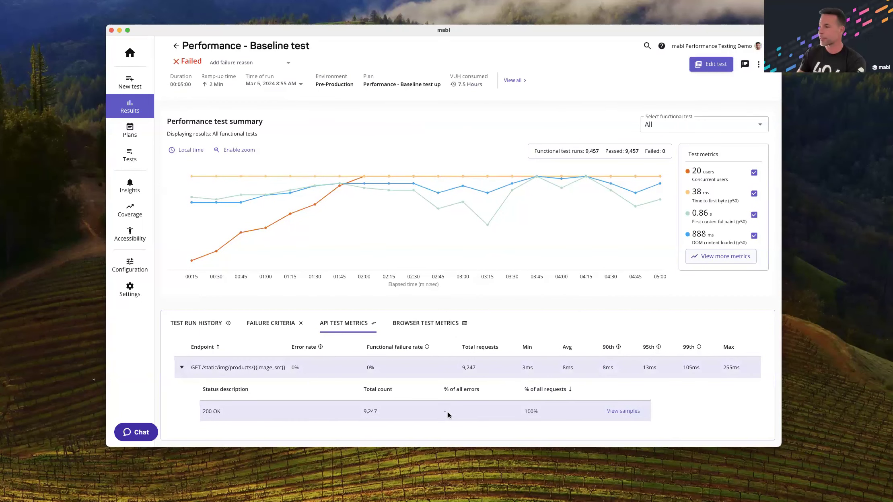
pyautogui.click(620, 410)
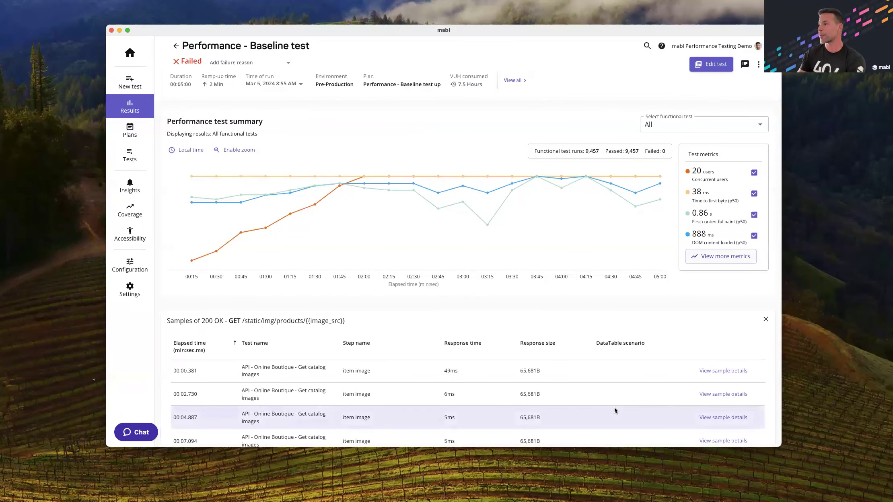
pyautogui.click(723, 370)
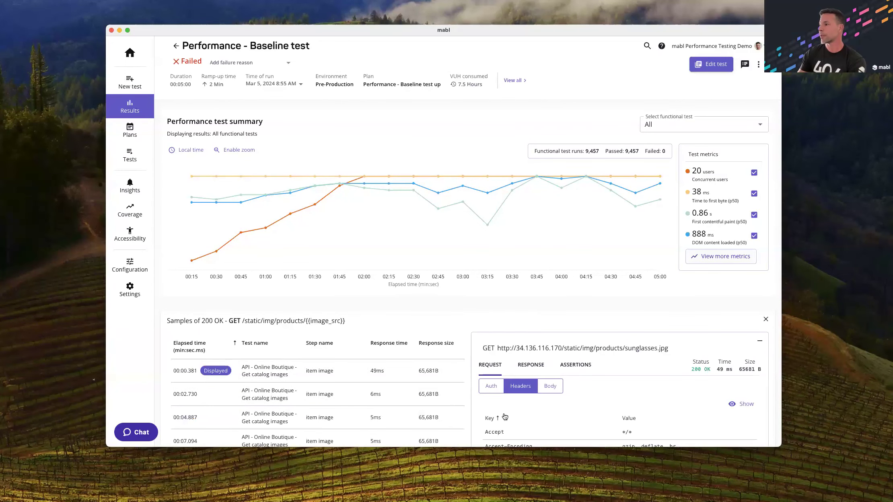
pyautogui.scroll(-5, 647, 416)
pyautogui.click(528, 237)
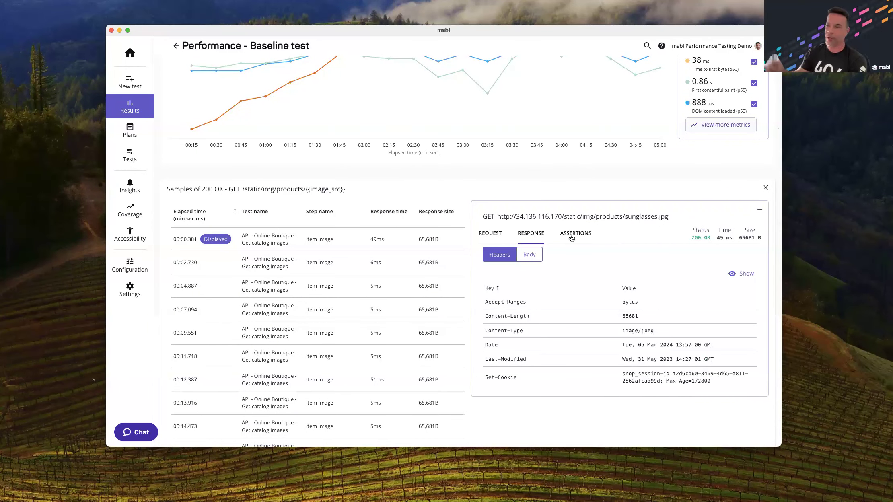
pyautogui.scroll(3, 406, 232)
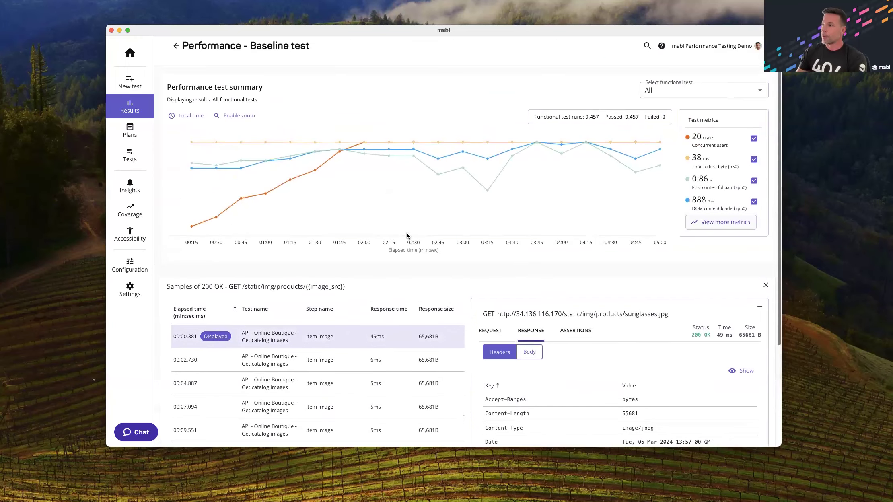
pyautogui.click(766, 286)
# Examine the browser test metrics per step, including the endpoint requests of the "Add To Cart" step.
pyautogui.click(425, 323)
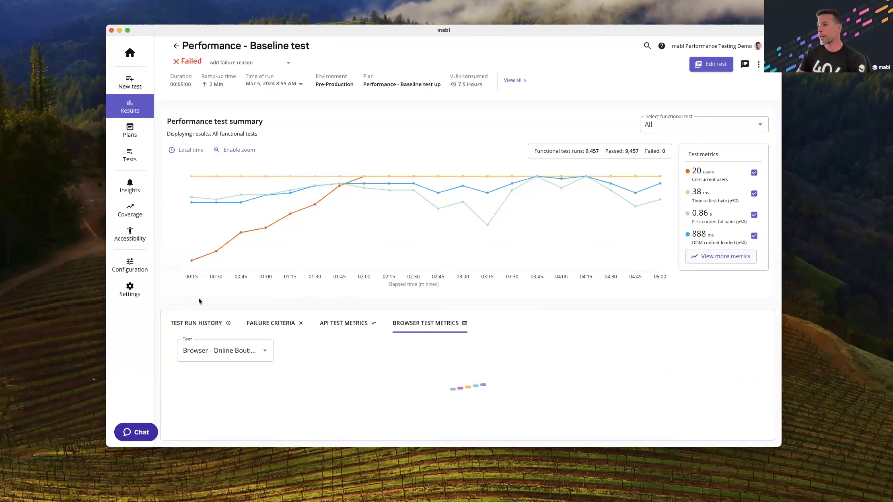
pyautogui.scroll(-3, 171, 331)
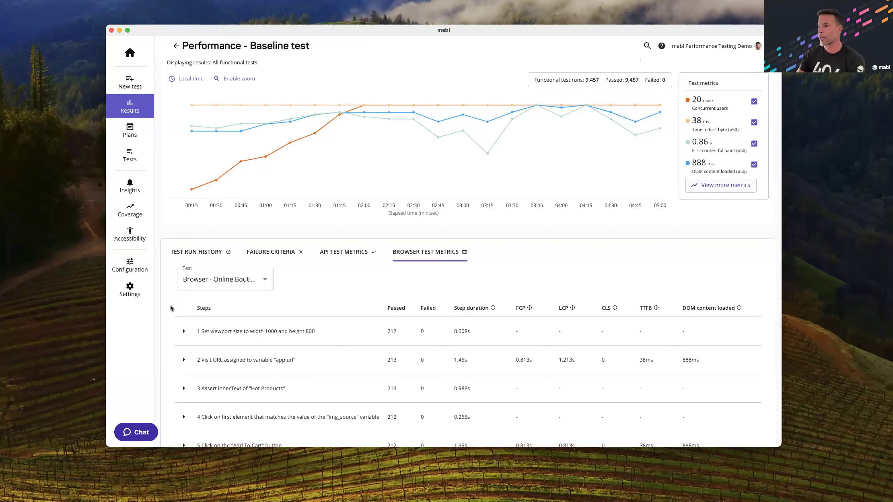
pyautogui.scroll(-4, 171, 308)
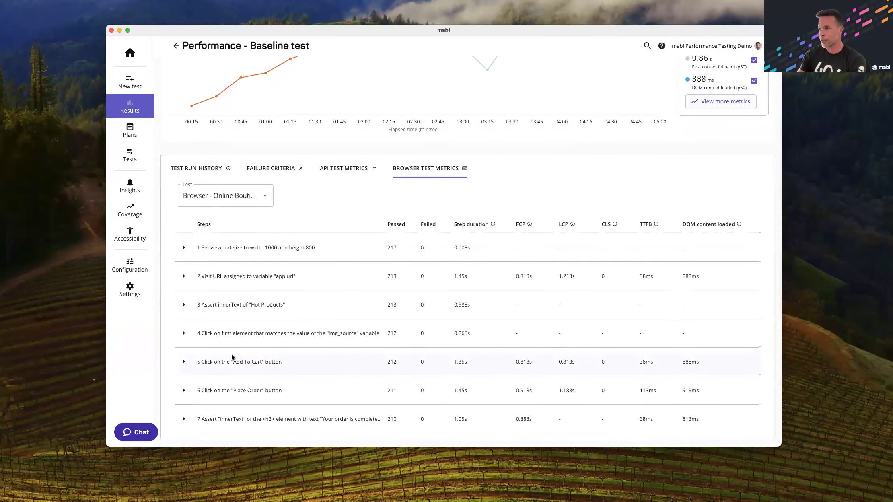
pyautogui.click(184, 362)
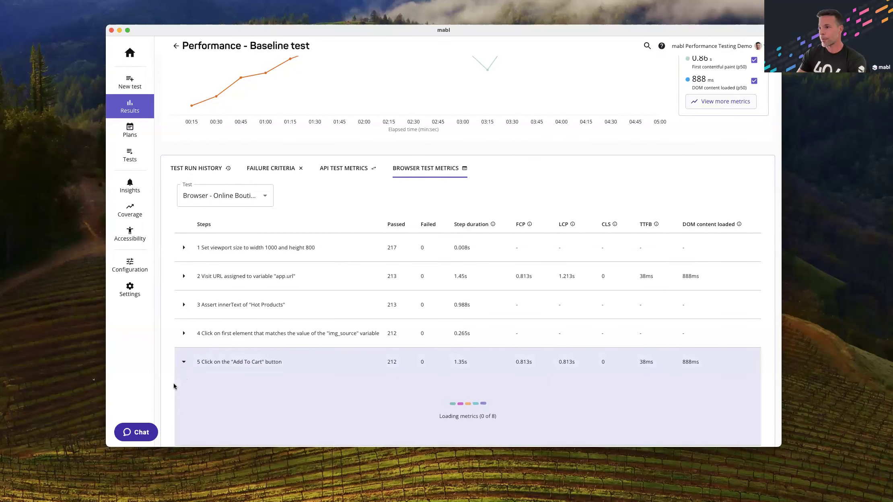
pyautogui.scroll(-3, 173, 386)
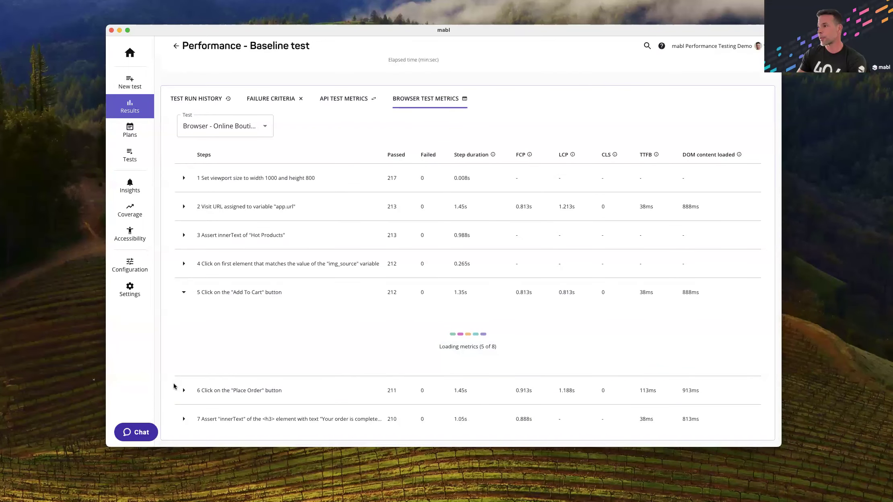
pyautogui.scroll(-4, 173, 386)
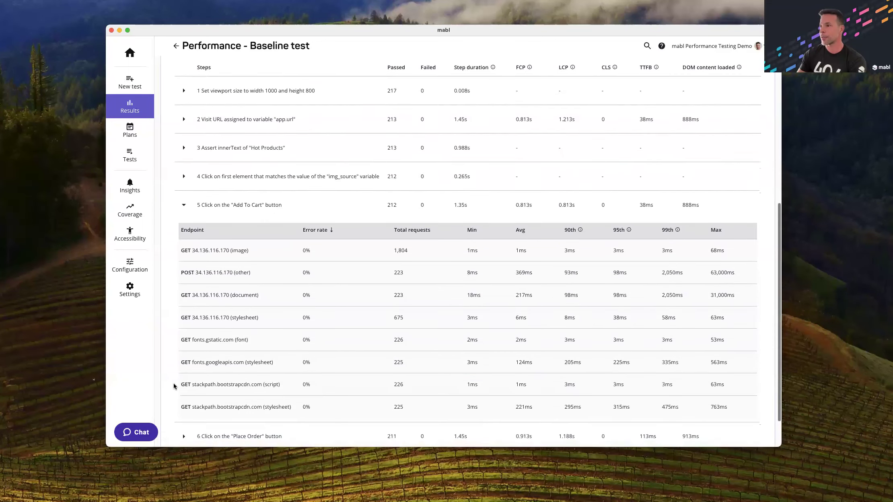
pyautogui.scroll(-2, 174, 385)
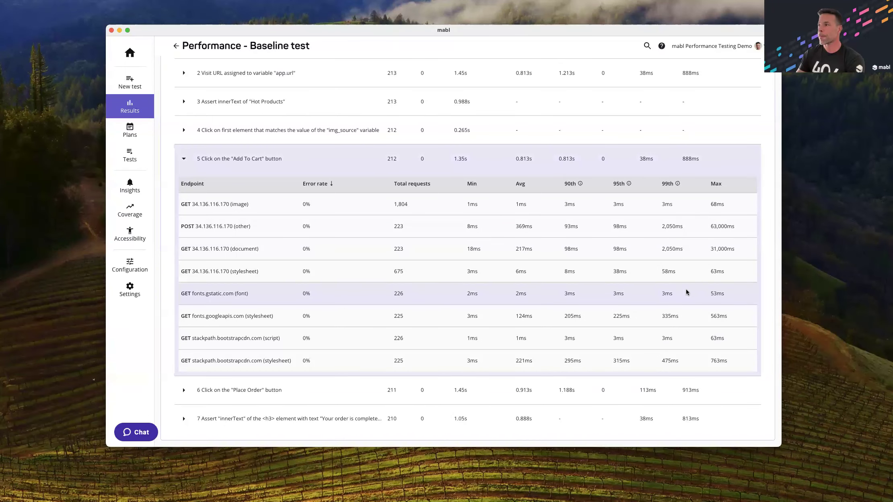
pyautogui.scroll(10, 686, 289)
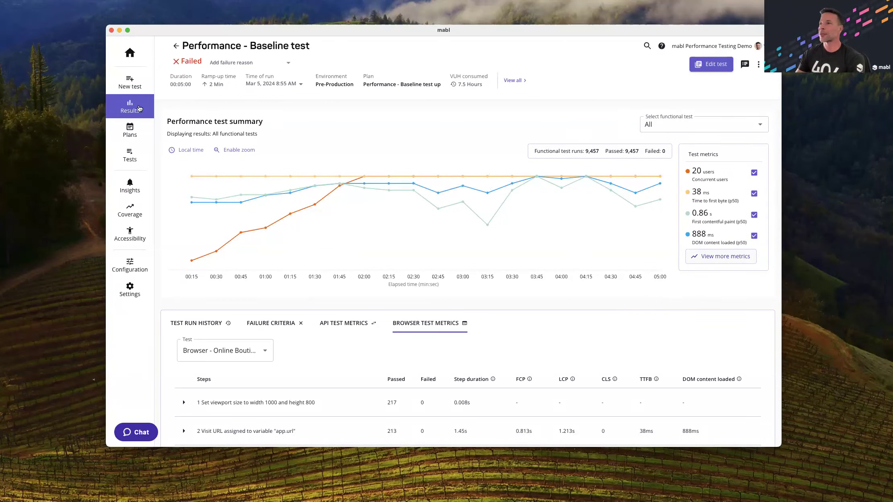
# Duplicate the Performance - Load Test - Webinar test.
pyautogui.click(134, 158)
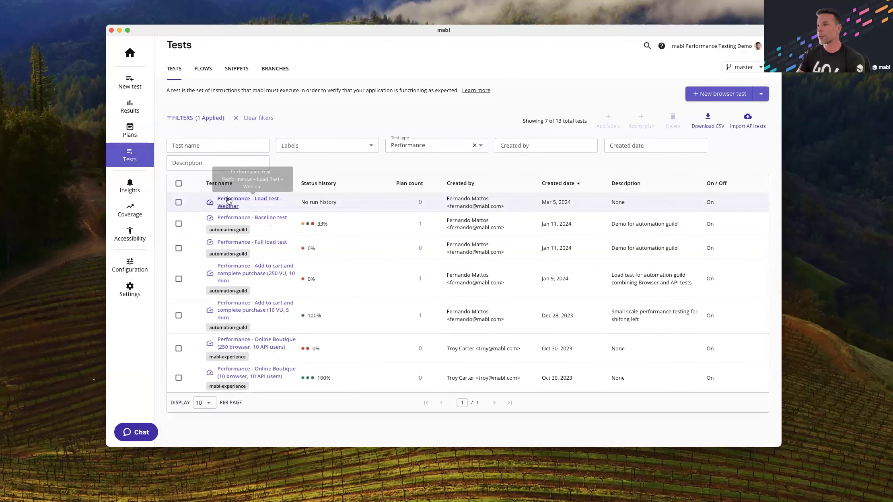
pyautogui.click(244, 200)
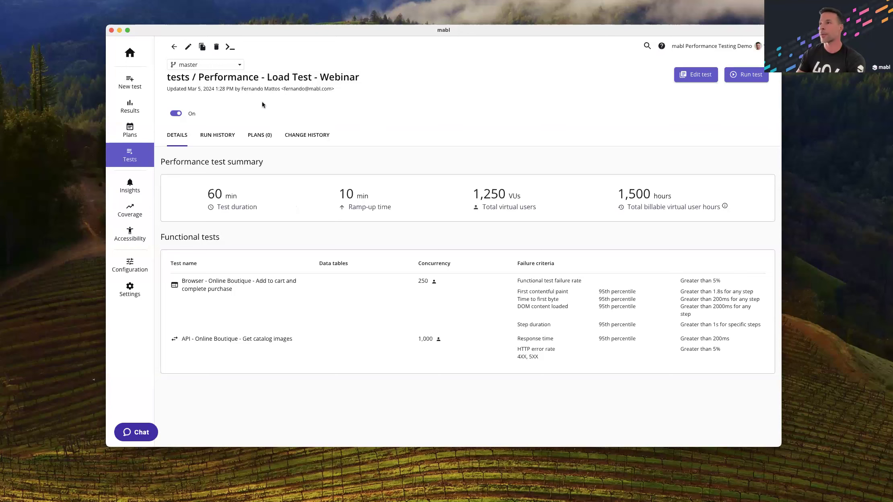
pyautogui.click(203, 47)
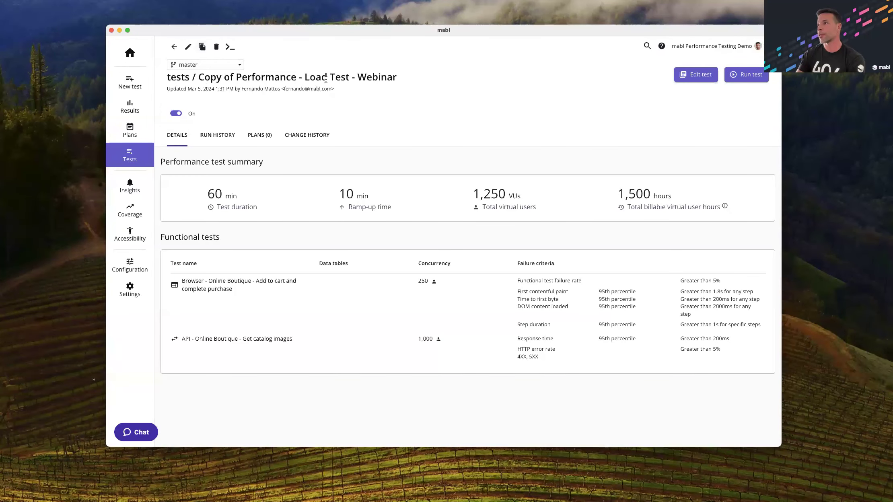
# Rename the duplicated load test as Performance - Load Test - Webinar - Small.
pyautogui.click(189, 48)
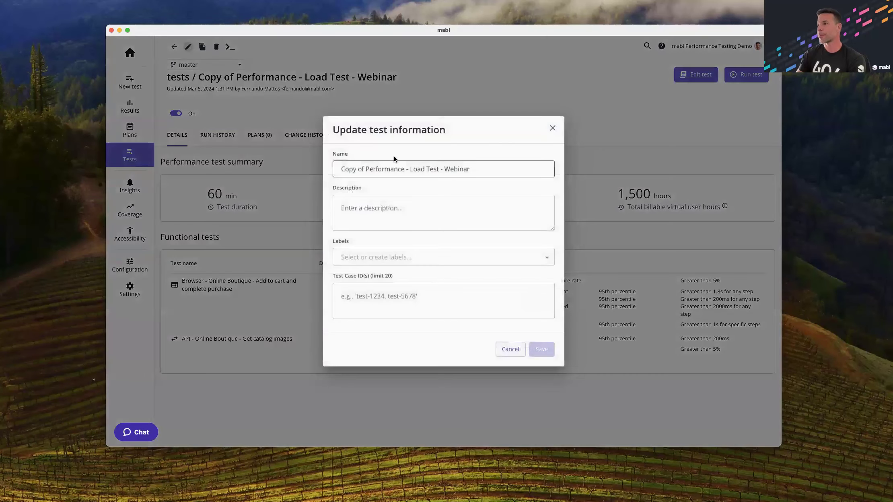
pyautogui.moveTo(366, 169); pyautogui.dragTo(298, 171)
pyautogui.press('BackSpace')
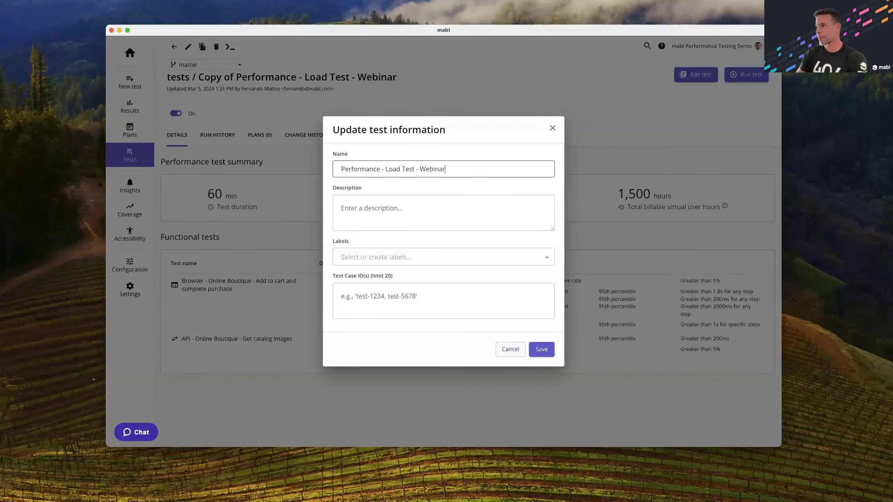
pyautogui.write('- Small')
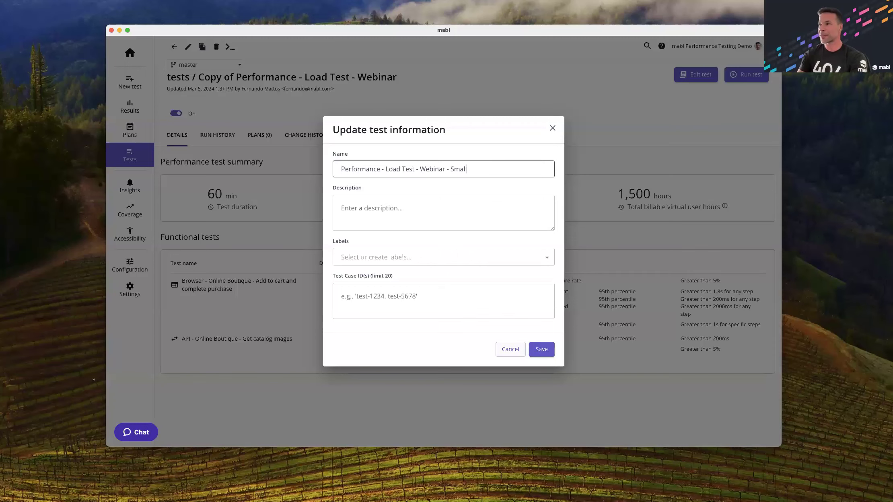
pyautogui.click(542, 350)
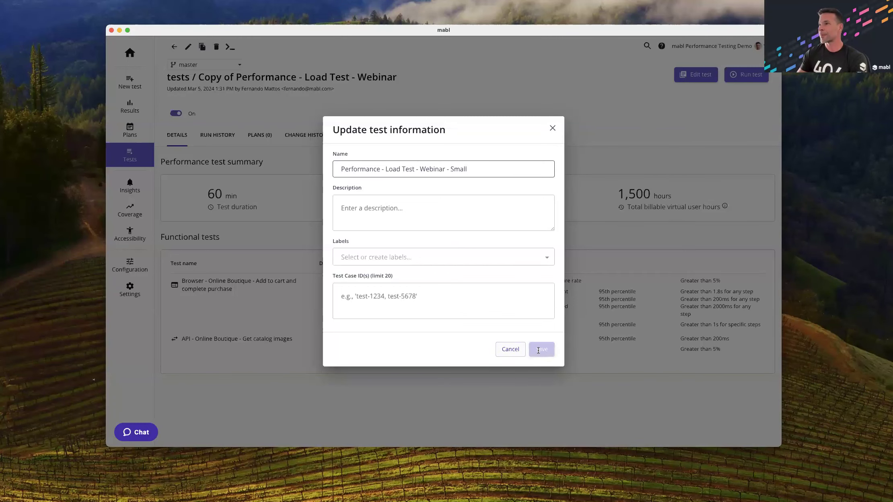
# Edit the performance test and set the browser test's concurrency to 25 users.
pyautogui.click(699, 76)
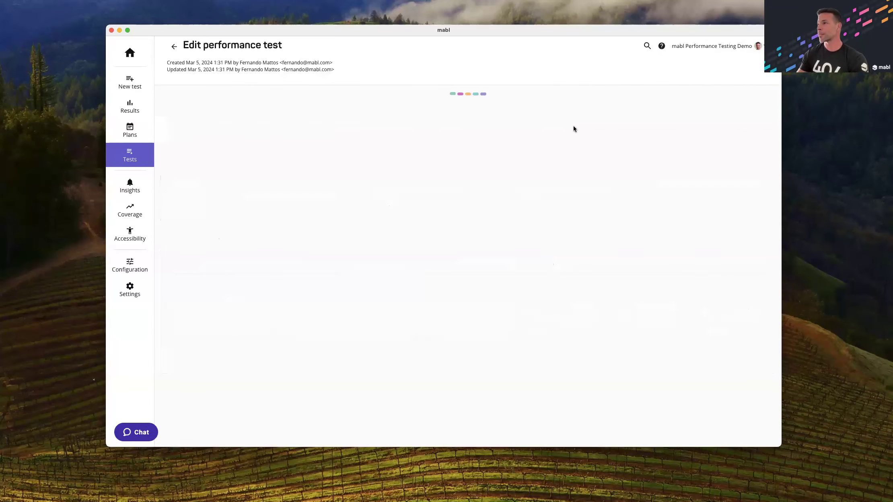
pyautogui.scroll(-6, 501, 240)
pyautogui.doubleClick(345, 107)
pyautogui.write('25')
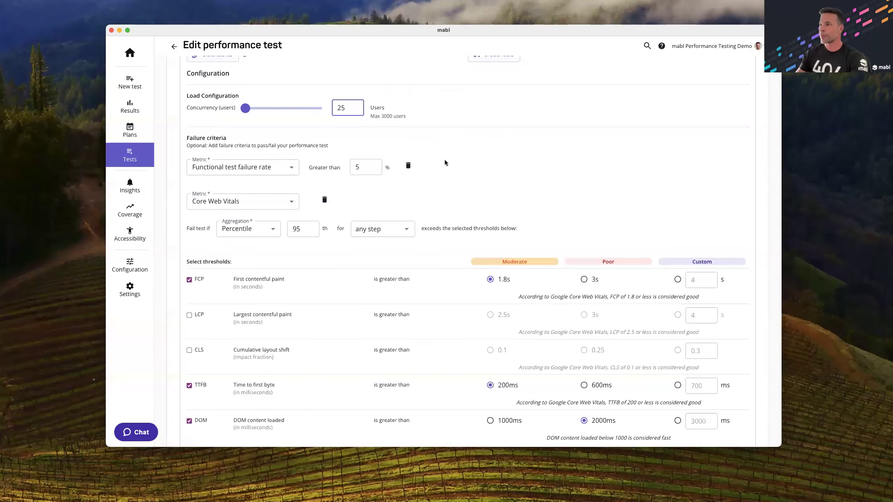
# Set the concurrency of the API - Online Boutique - Get catalog images test to 25 users.
pyautogui.scroll(-3, 505, 189)
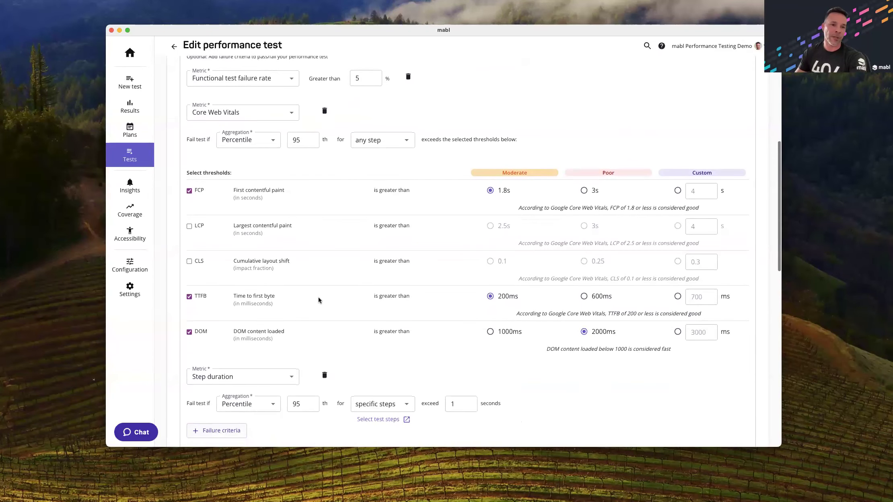
pyautogui.scroll(-4, 319, 300)
pyautogui.scroll(-5, 318, 300)
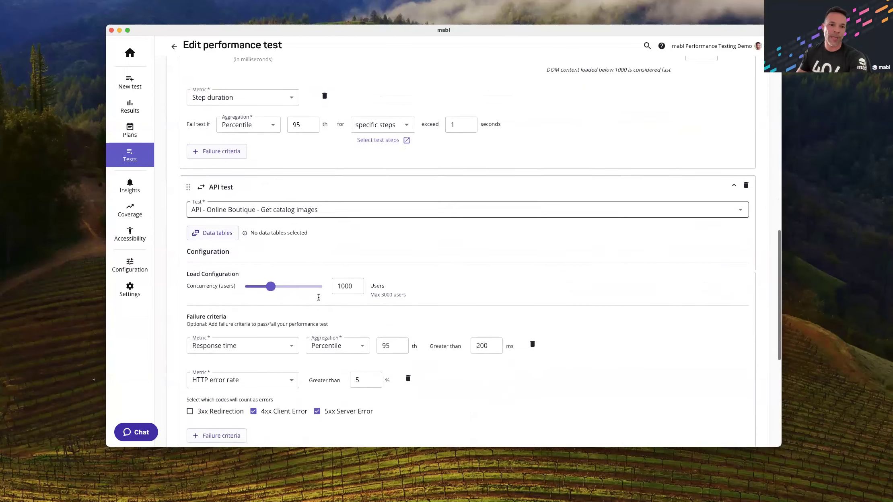
pyautogui.scroll(-1, 319, 298)
pyautogui.doubleClick(346, 277)
pyautogui.write('20')
# Set the test duration to 2 minutes and the ramp-up time to 0 minutes, and save the performance test.
pyautogui.scroll(-8, 467, 262)
pyautogui.doubleClick(348, 242)
pyautogui.moveTo(331, 248)
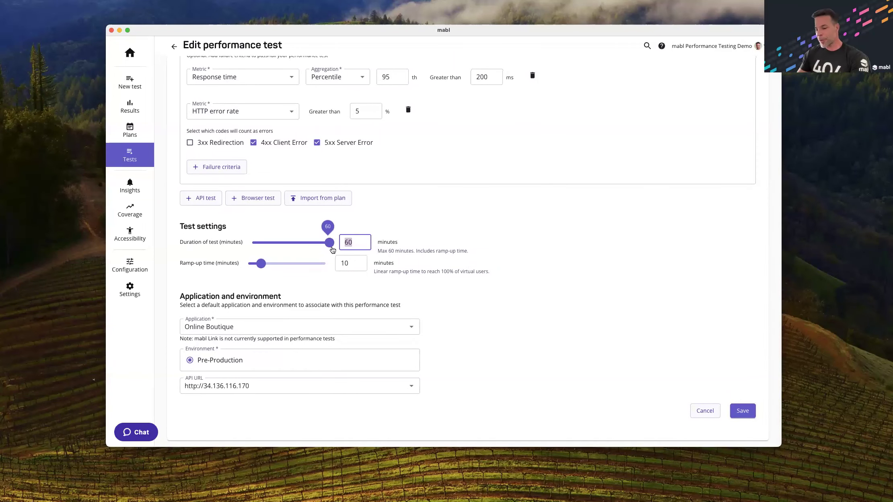
pyautogui.write('2')
pyautogui.press('Tab')
pyautogui.write('0')
pyautogui.click(592, 265)
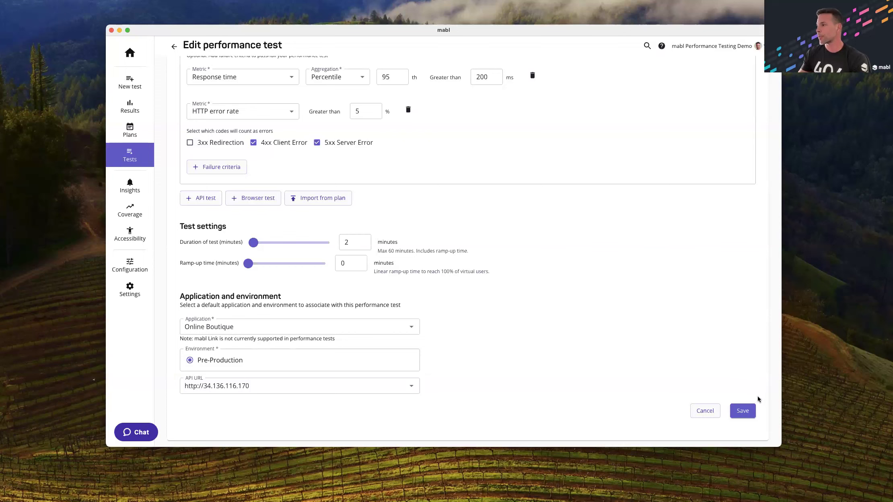
pyautogui.click(747, 408)
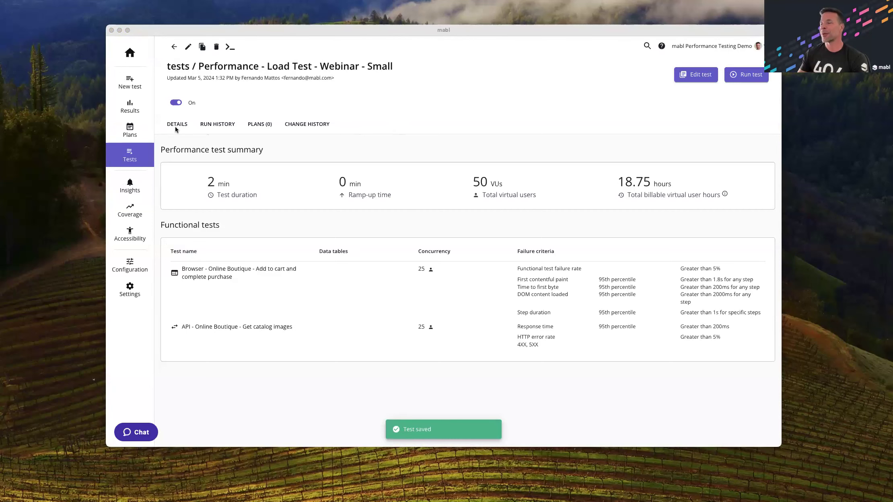
# Open the details of the Performance - Baseline test upon PR plan.
pyautogui.click(136, 131)
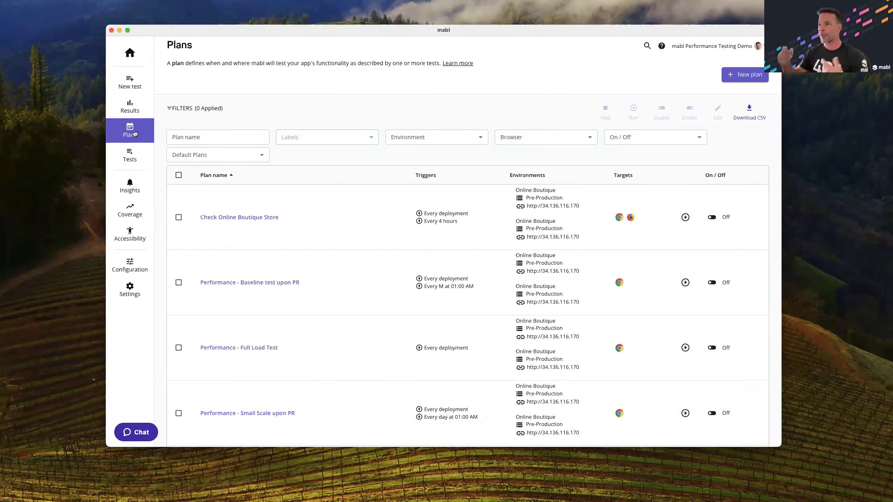
pyautogui.scroll(-2, 375, 250)
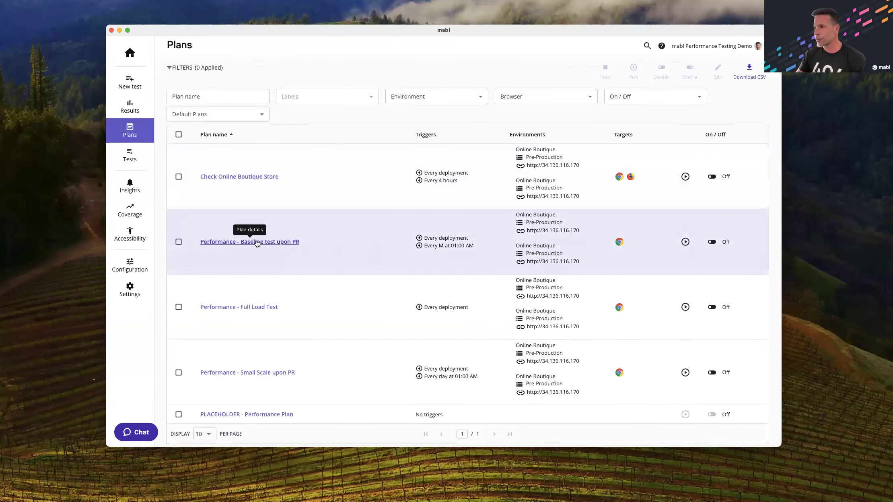
pyautogui.click(257, 243)
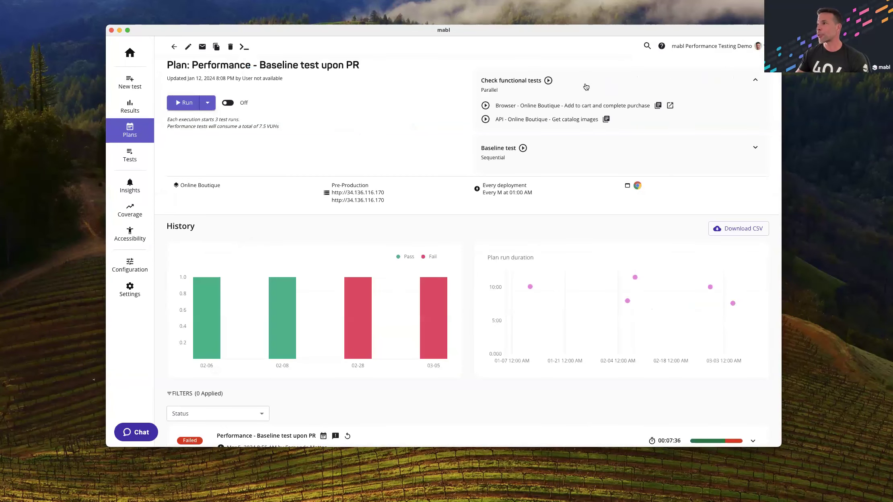